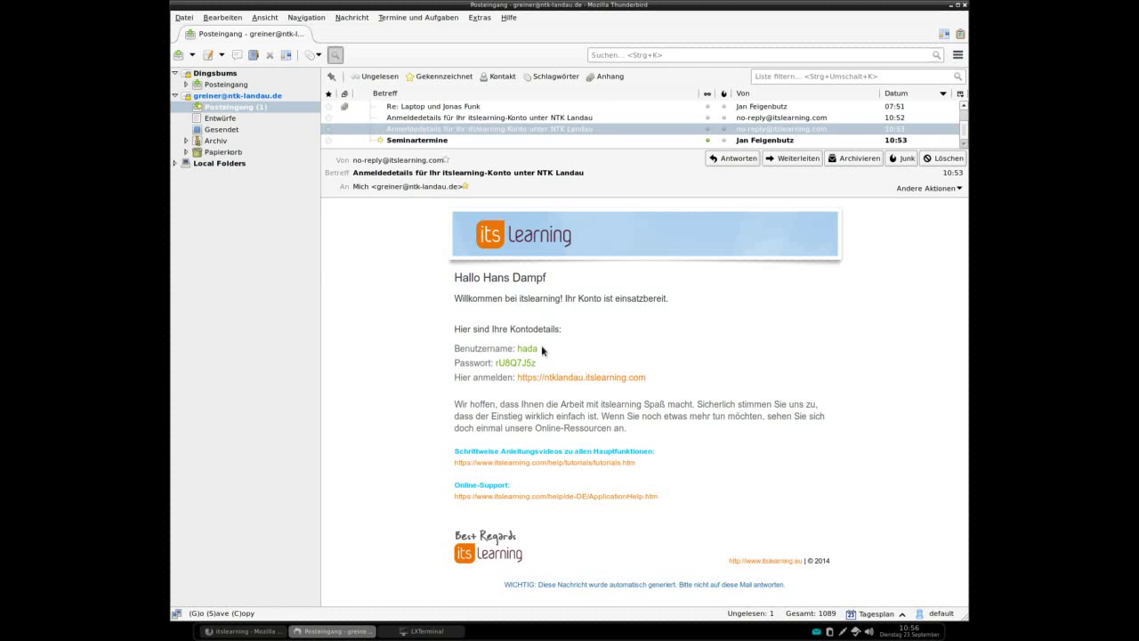
Step: Copy the username from the itslearning welcome e-mail, switch to Firefox and paste it into the login form's username field
double_click(528, 348)
key("ctrl+c")
key("alt+Tab")
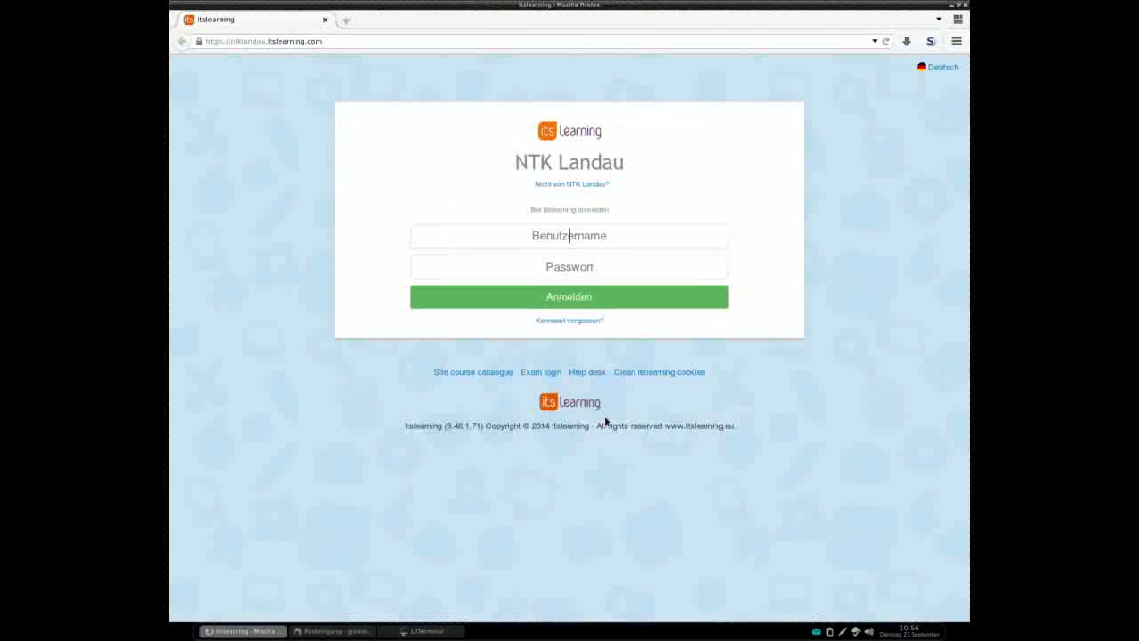
middle_click(570, 235)
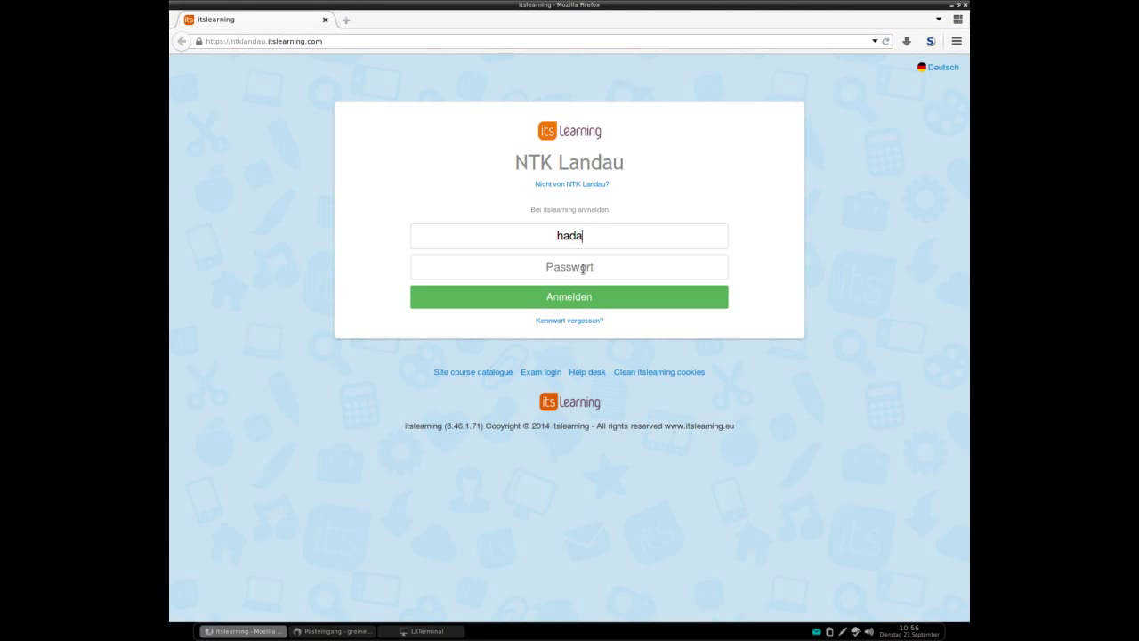
Step: Copy the initial password from the Thunderbird e-mail into the login form's password field in Firefox and sign in
key("alt+Tab")
left_click_drag(538, 363, 494, 363)
key("ctrl+c")
key("alt+Tab")
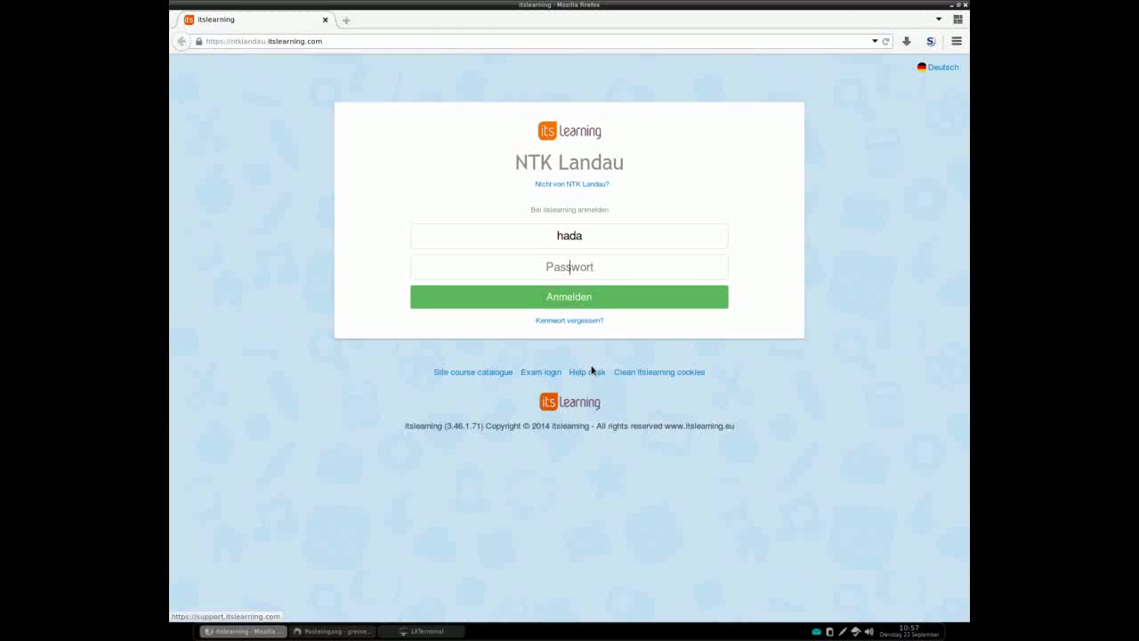
key("ctrl+v")
key("Return")
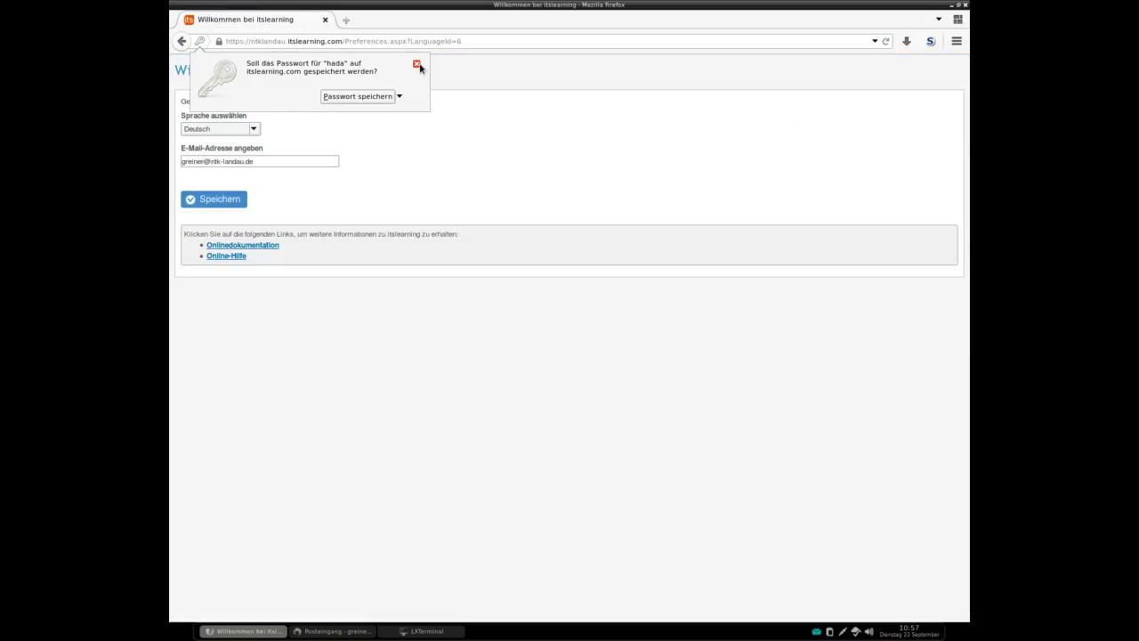
Step: Dismiss the browser's offer to store the password and save the welcome page preferences with the language Deutsch
left_click(417, 65)
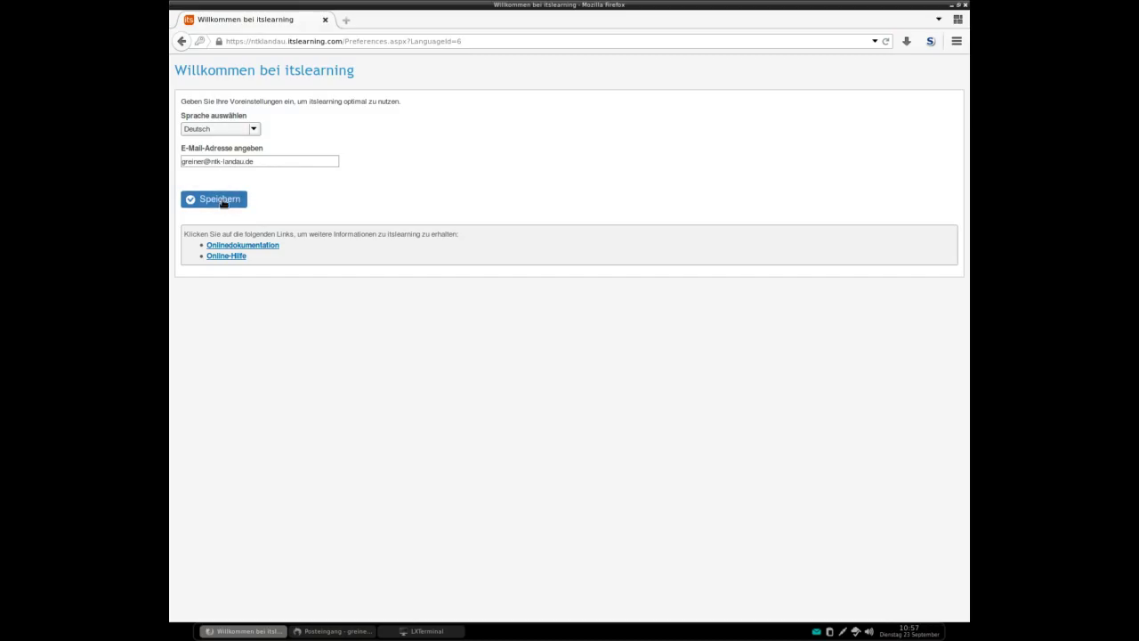
left_click(223, 201)
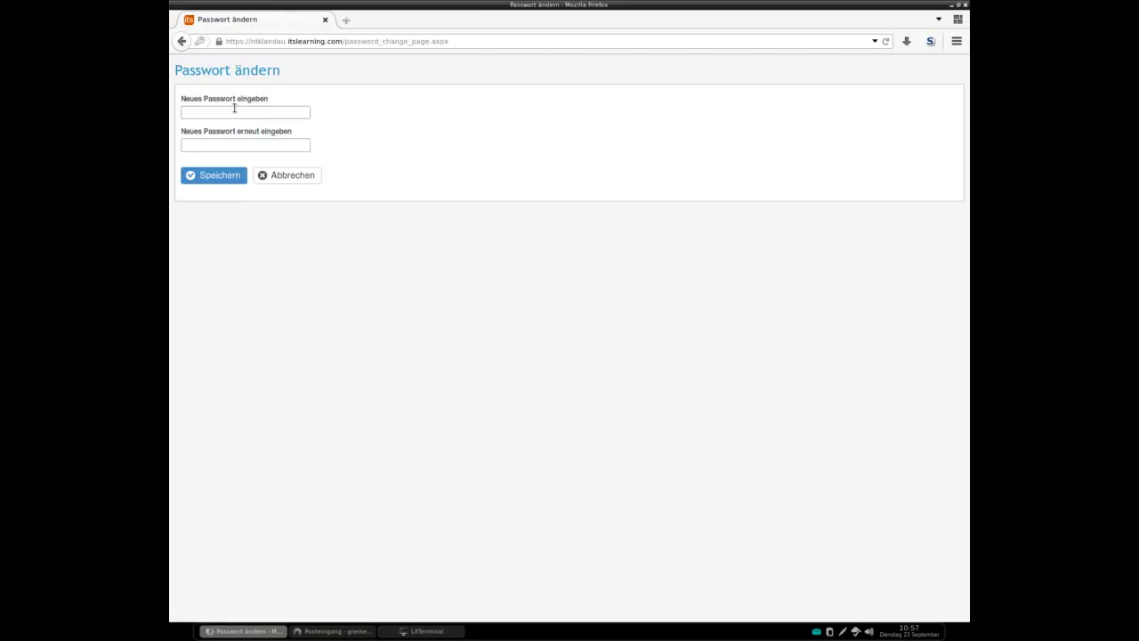
Step: Try to save a new account password by entering it in both password fields, and dismiss the browser's offer to update the stored one
left_click(236, 110)
key("Tab")
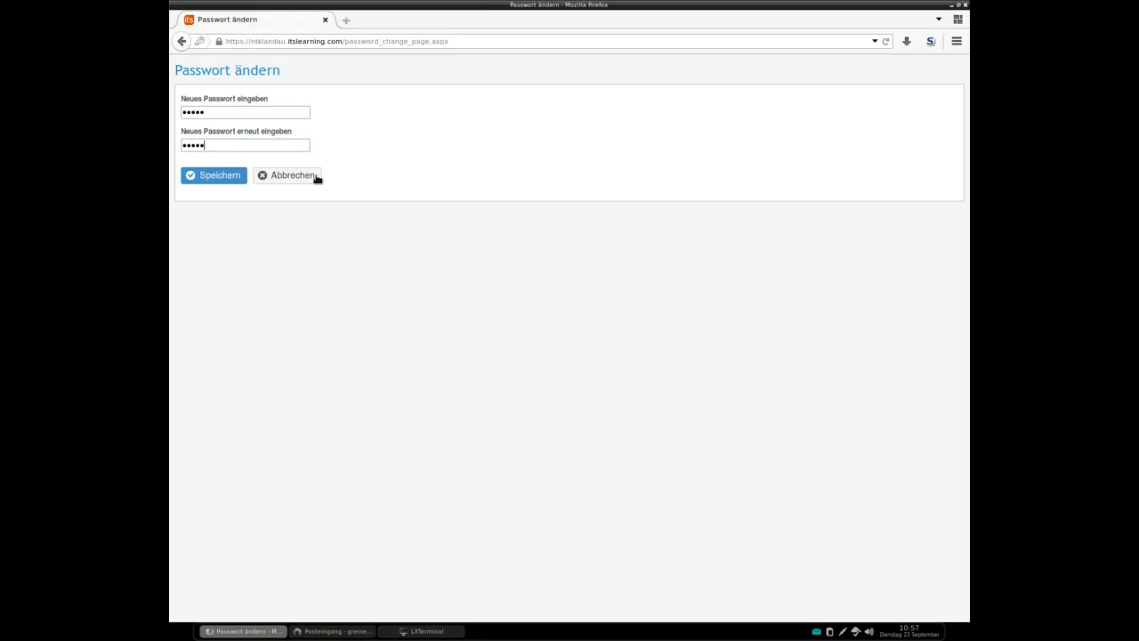
left_click(221, 175)
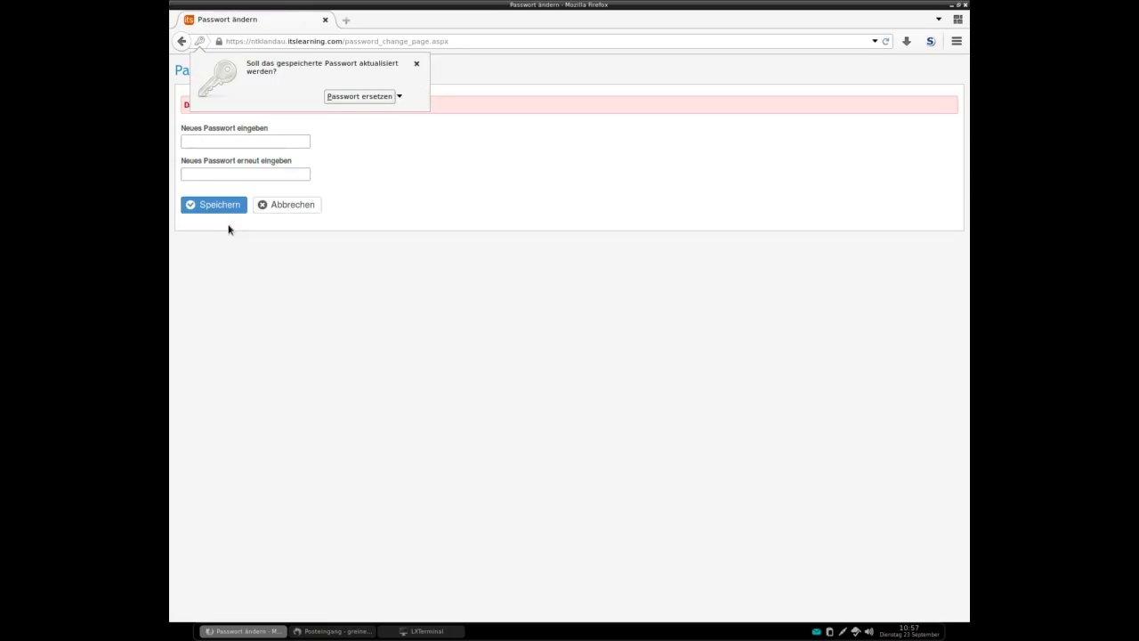
left_click(416, 64)
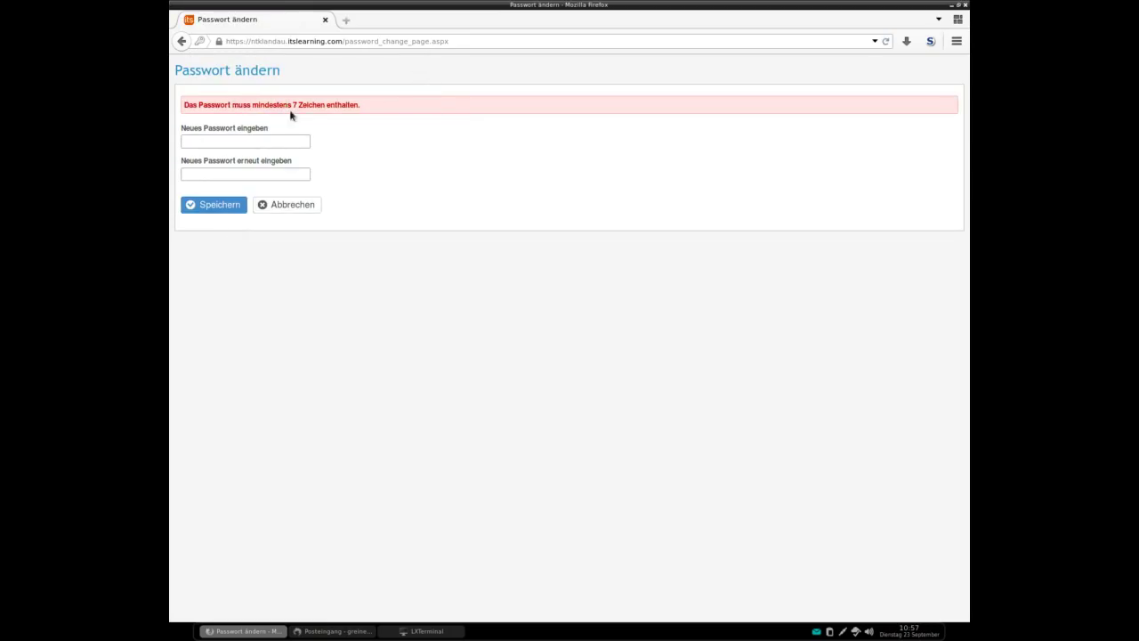
Step: Enter and repeat a new account password of at least 7 characters, save it and dismiss the browser's update offer
left_click(255, 138)
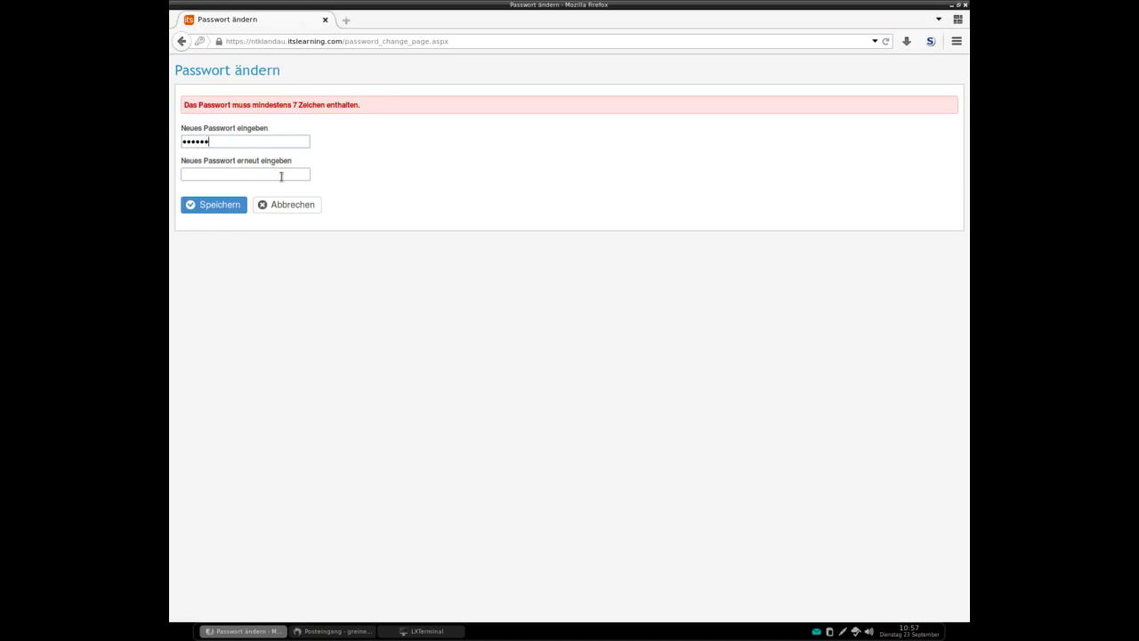
type("••••••••")
left_click(281, 176)
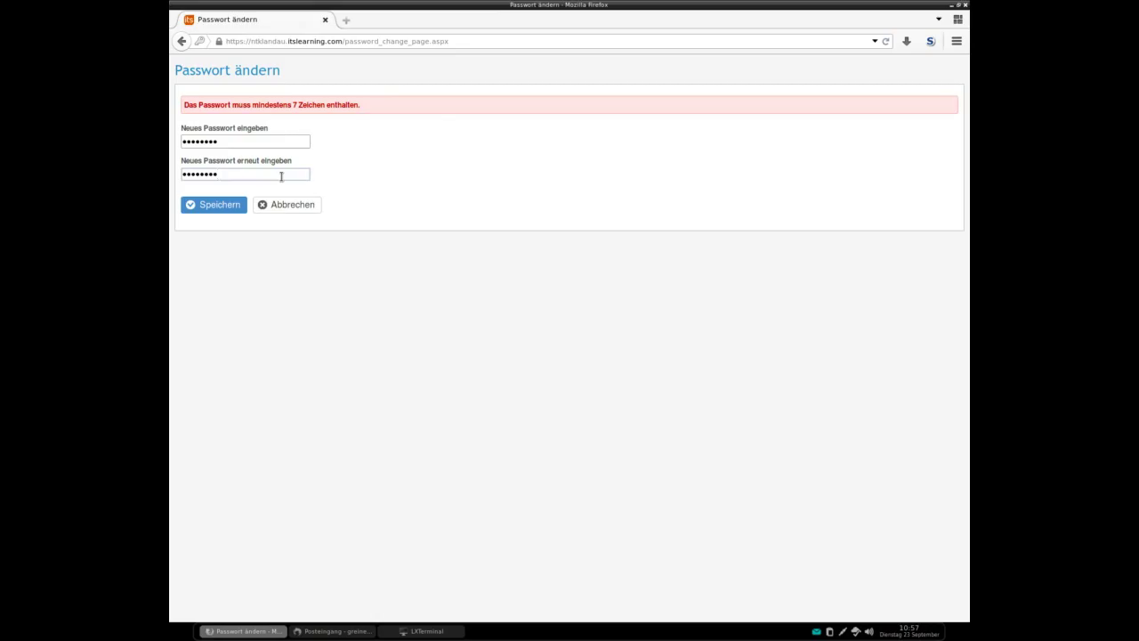
left_click(229, 207)
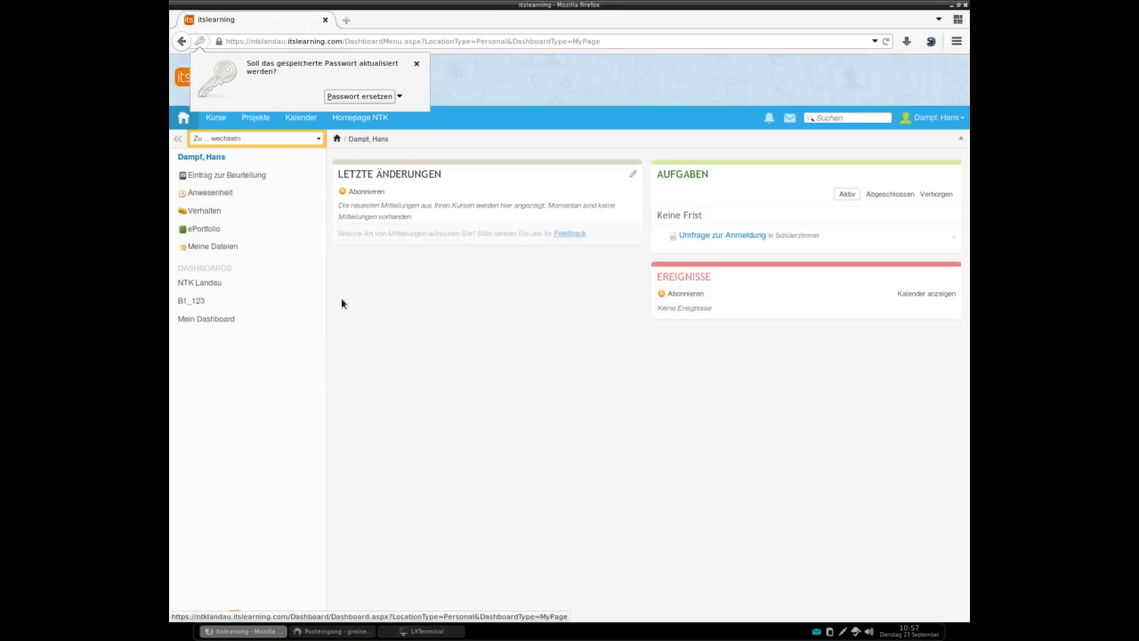
left_click(416, 63)
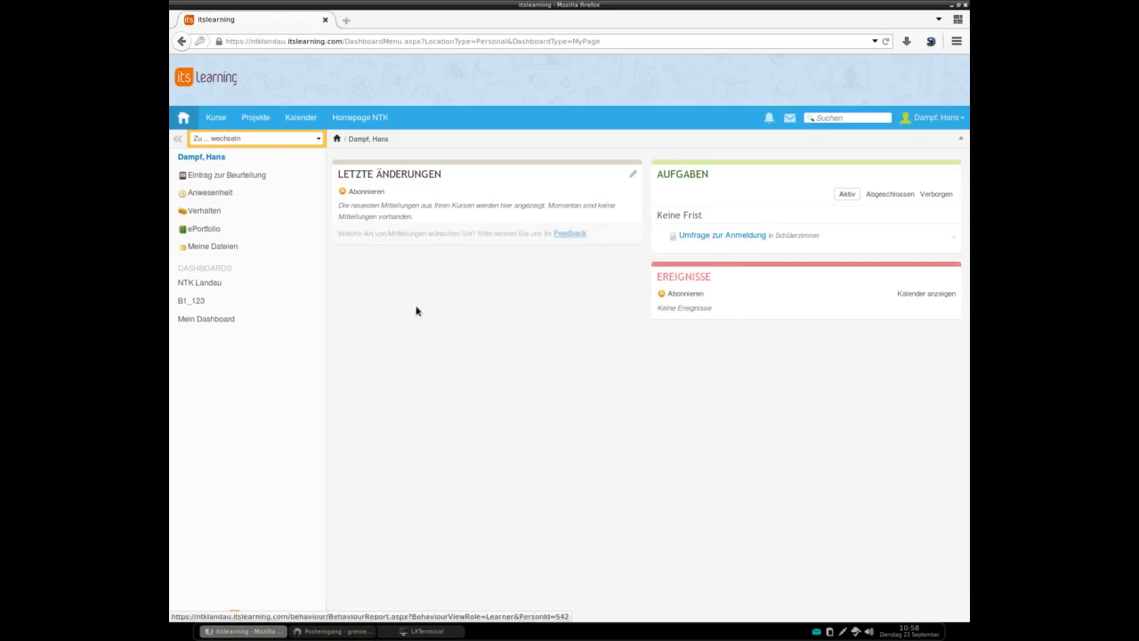
Step: Open the Kurse overview and look at the courses offered in the quick-switch list
left_click(217, 119)
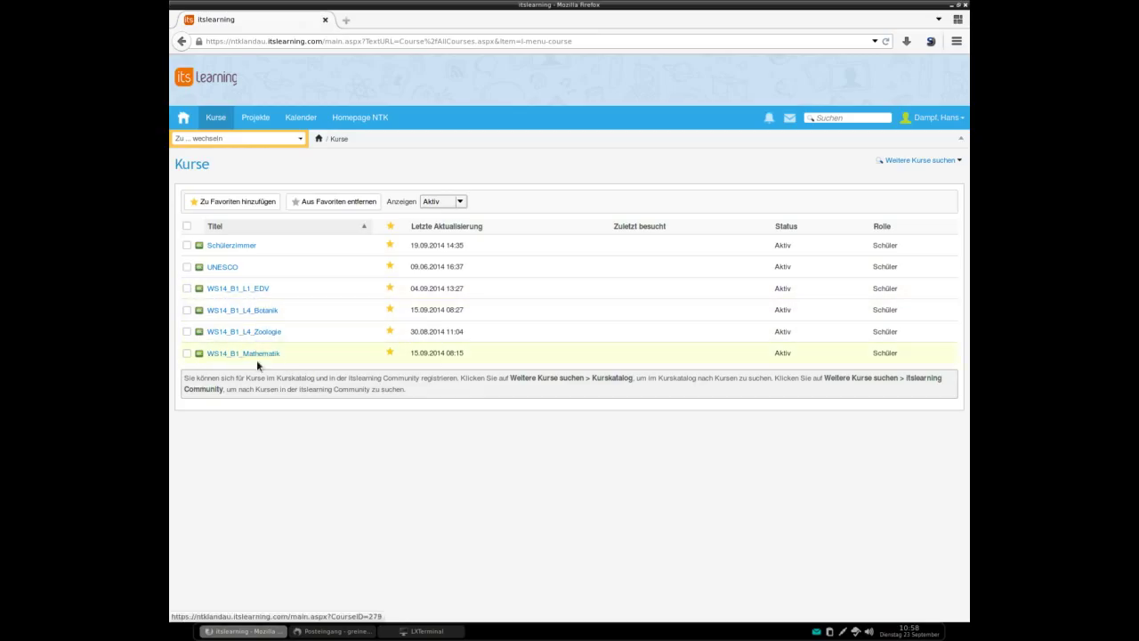
left_click(301, 140)
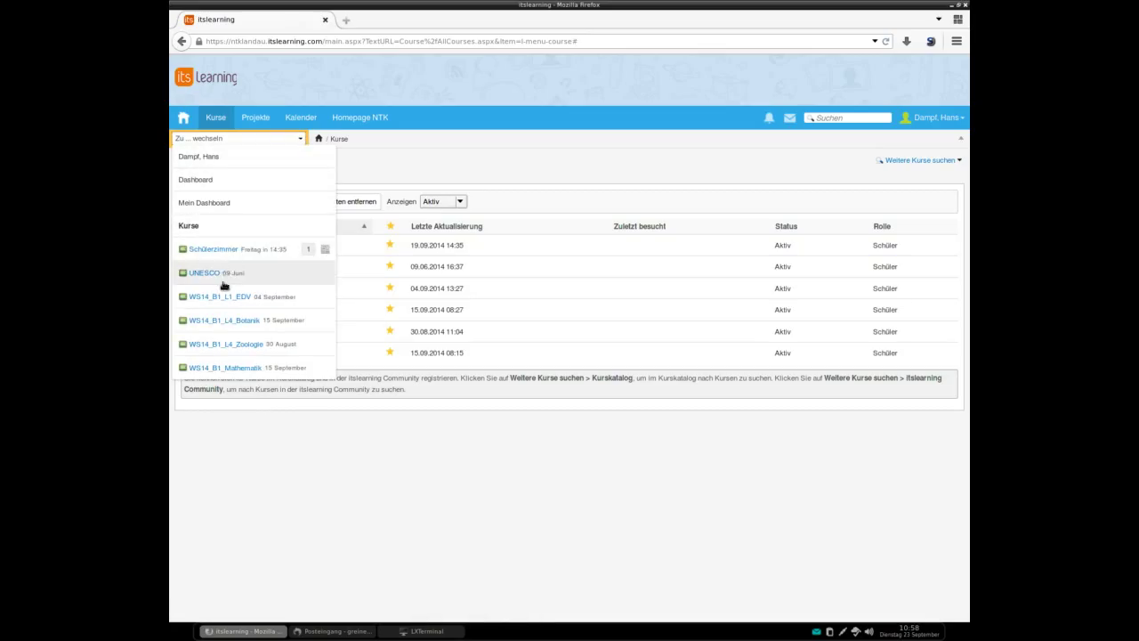
left_click(317, 503)
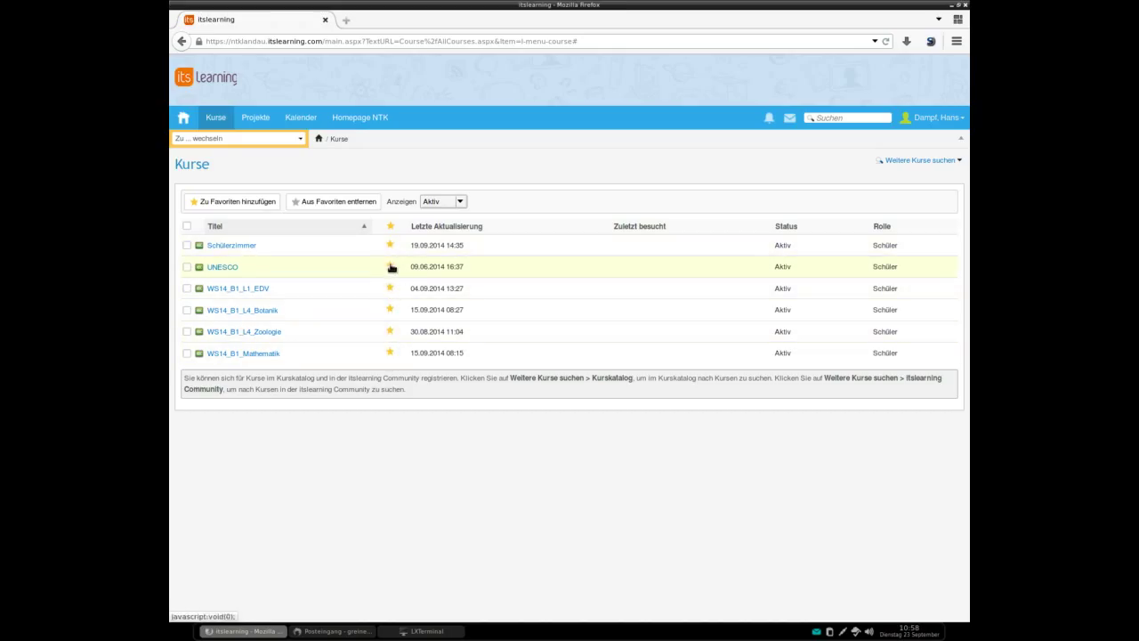
Step: Remove the UNESCO course from the favourites and check the quick-switch list for the change
left_click(301, 142)
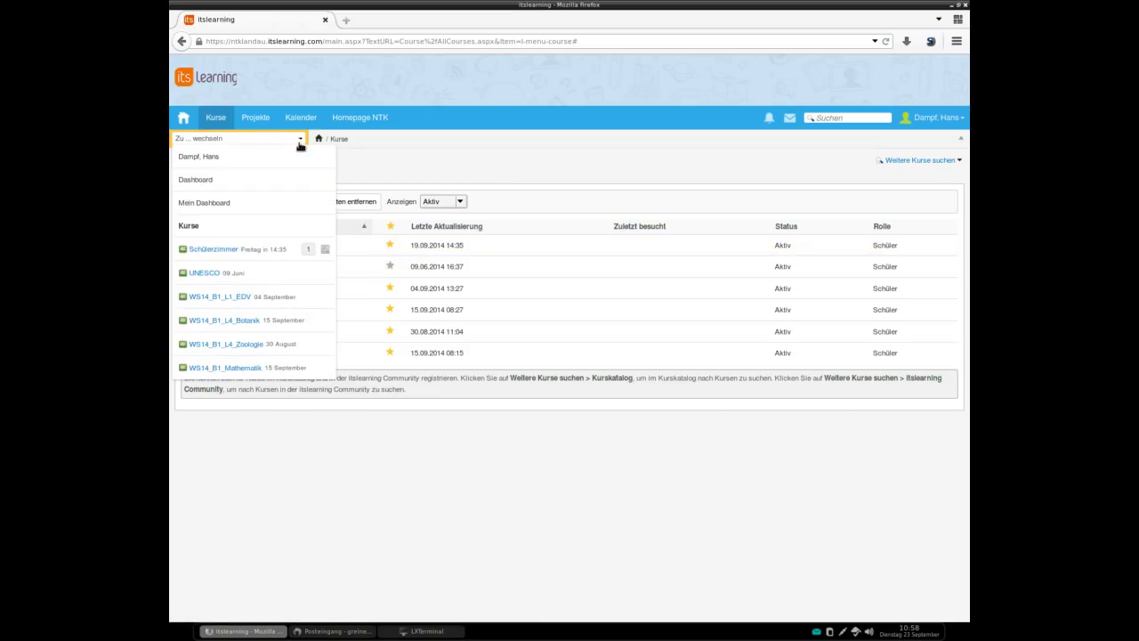
left_click(301, 145)
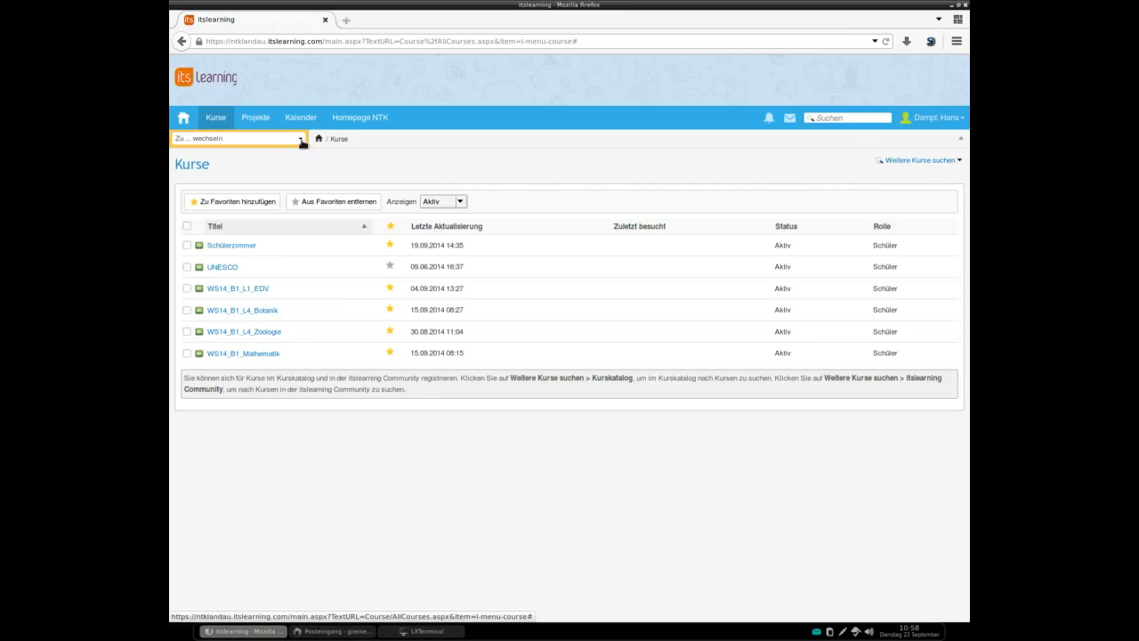
left_click(301, 141)
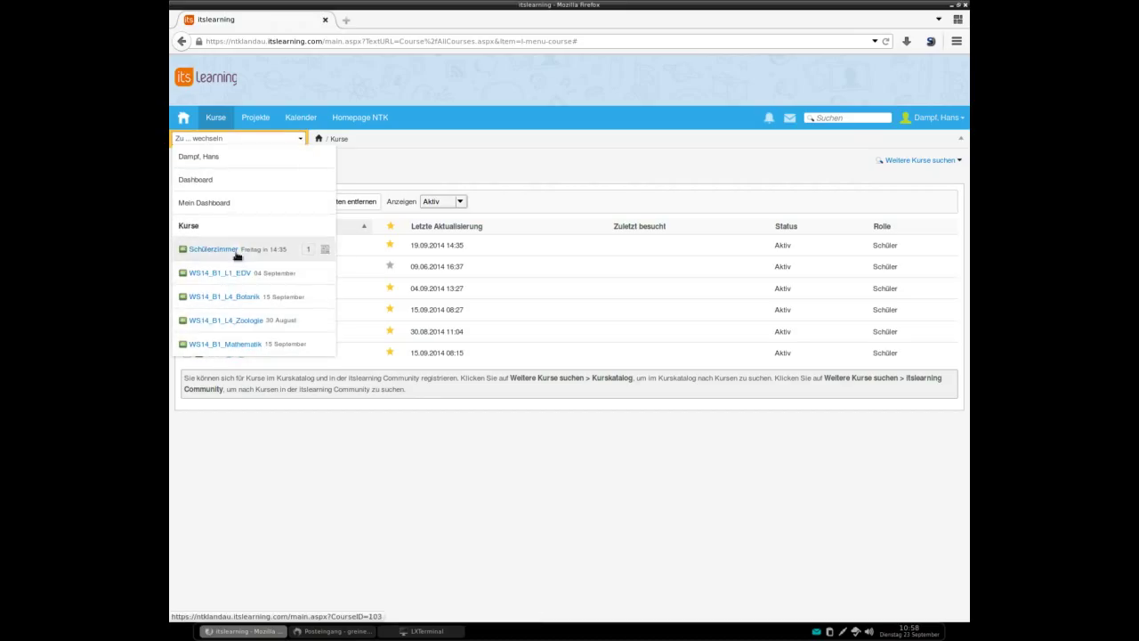
left_click(429, 481)
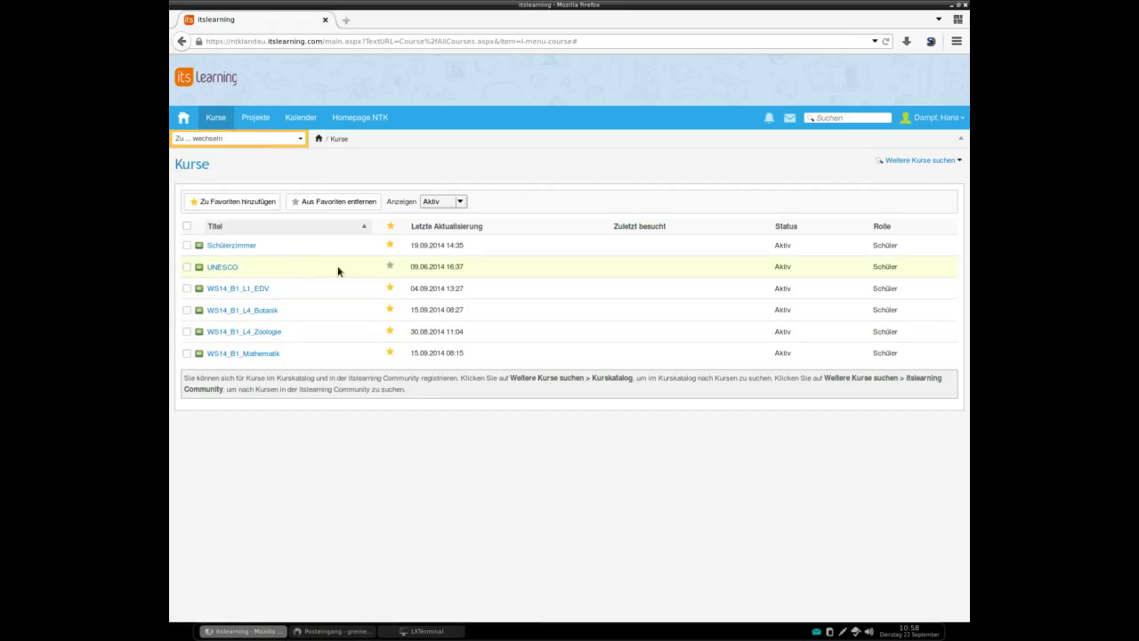
left_click(248, 141)
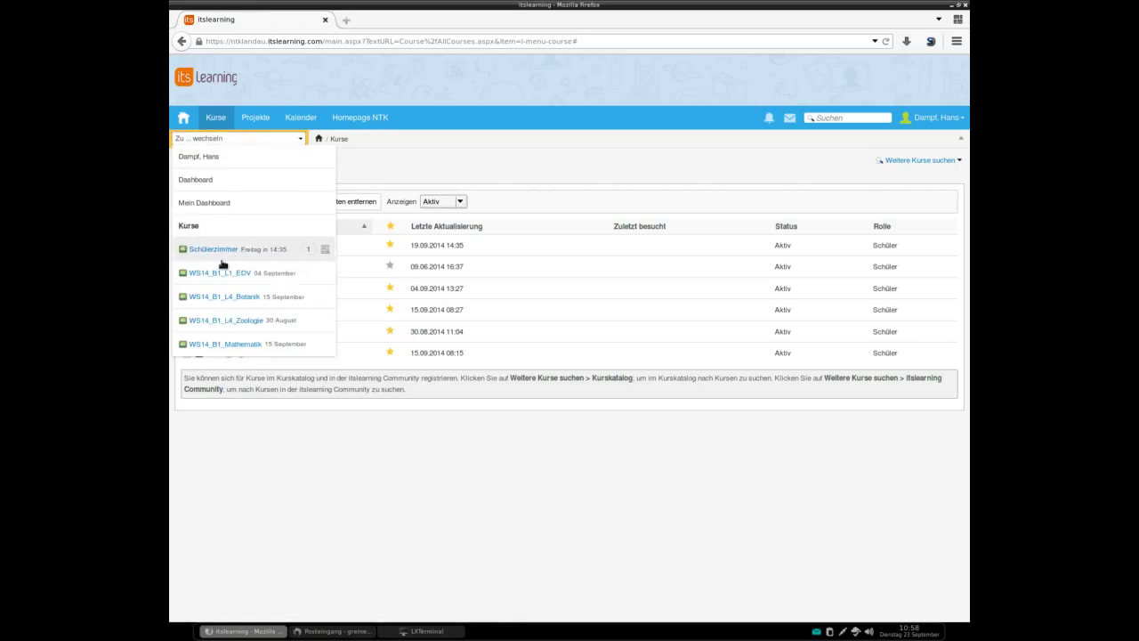
left_click(335, 460)
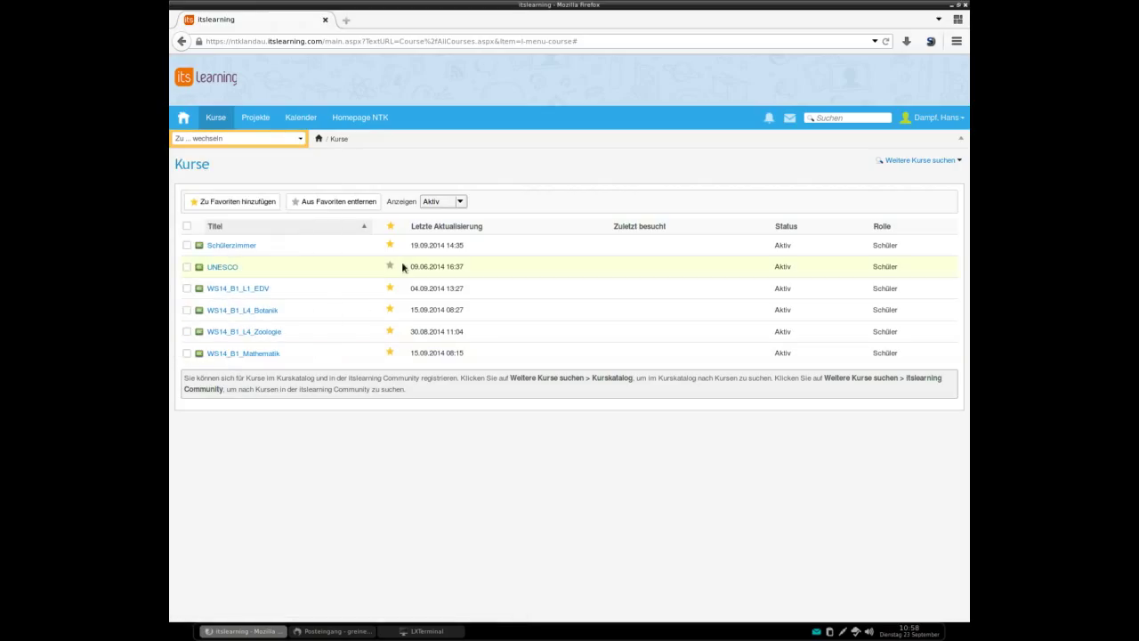
Step: Open the people list of the course WS14_B1_L4_Botanik and filter it by the role Lehrer
left_click(263, 311)
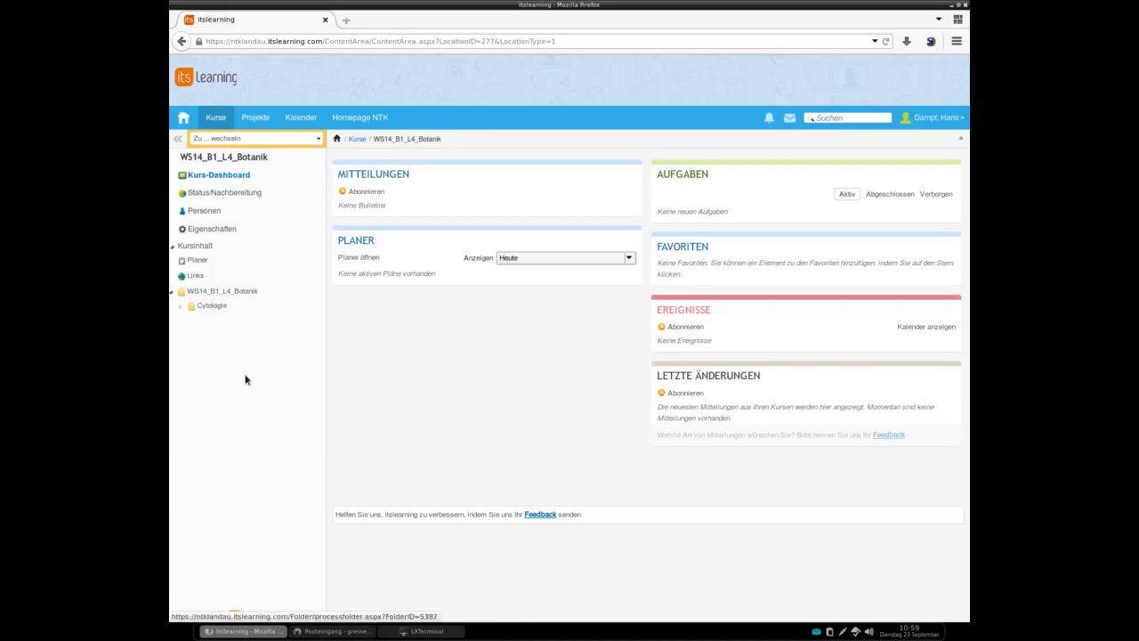
left_click(204, 211)
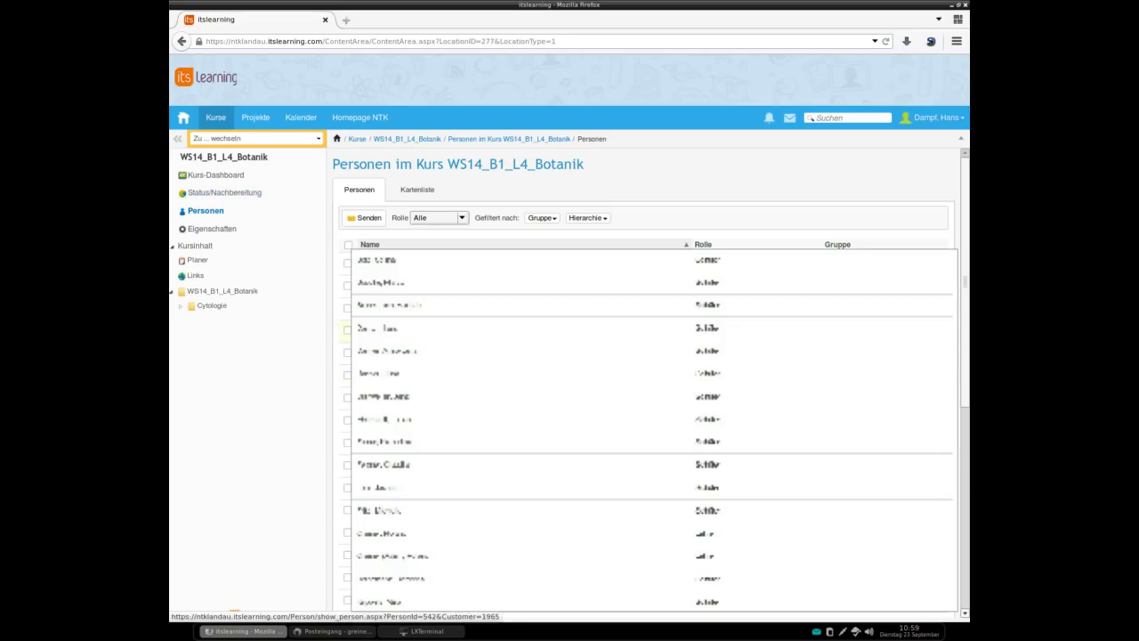
left_click(449, 218)
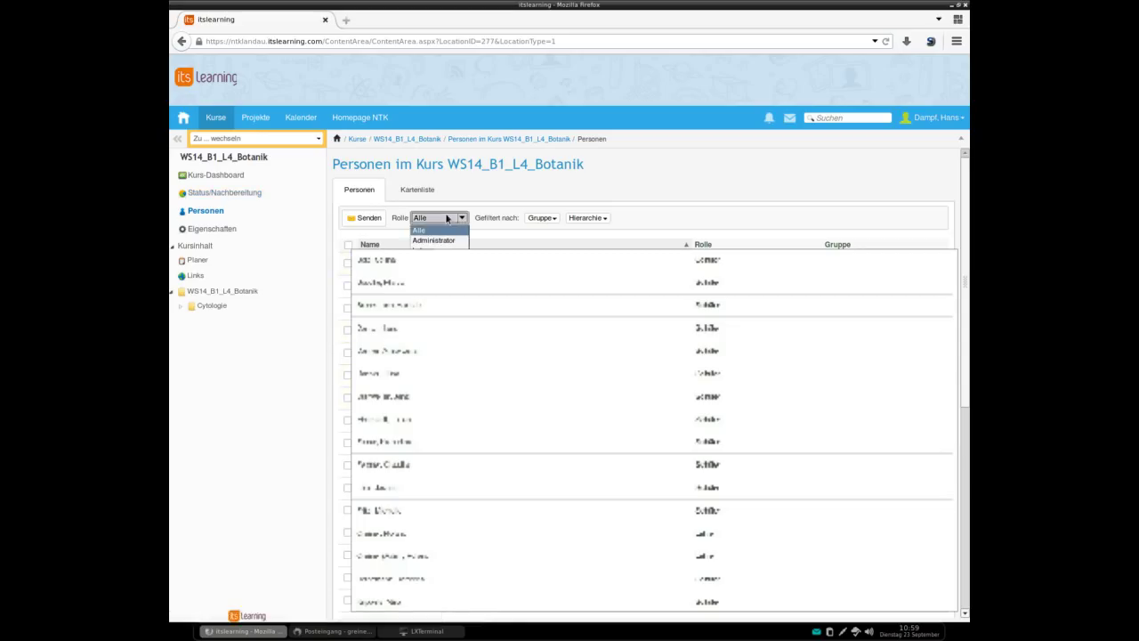
left_click(433, 250)
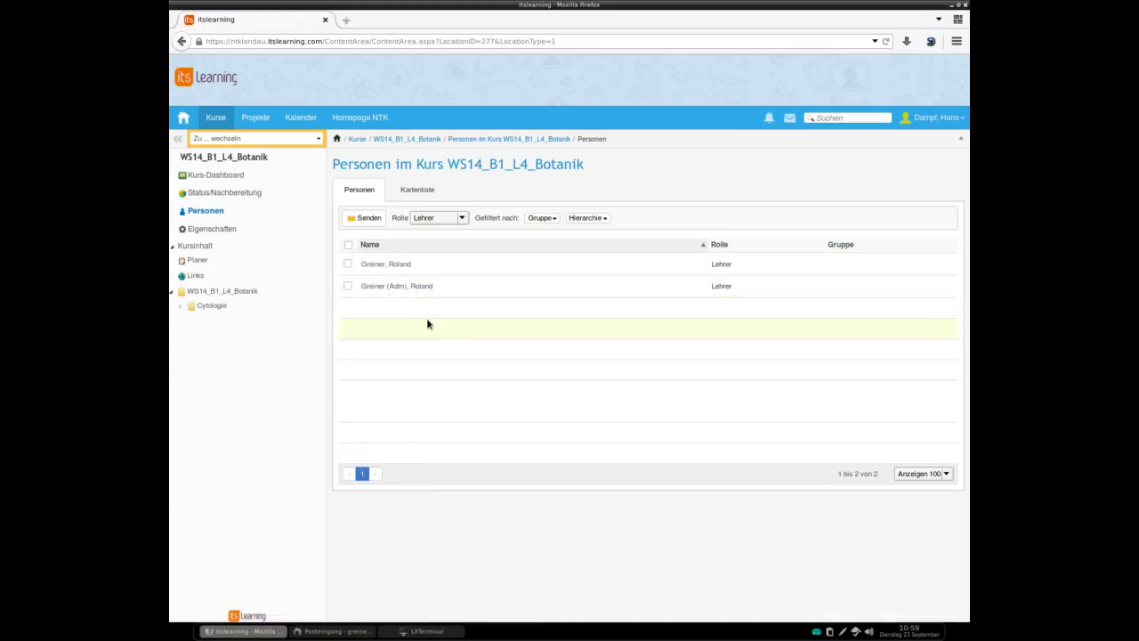
Step: Filter the course's people list by the role Schüler and look through the entries
left_click(438, 219)
left_click(440, 262)
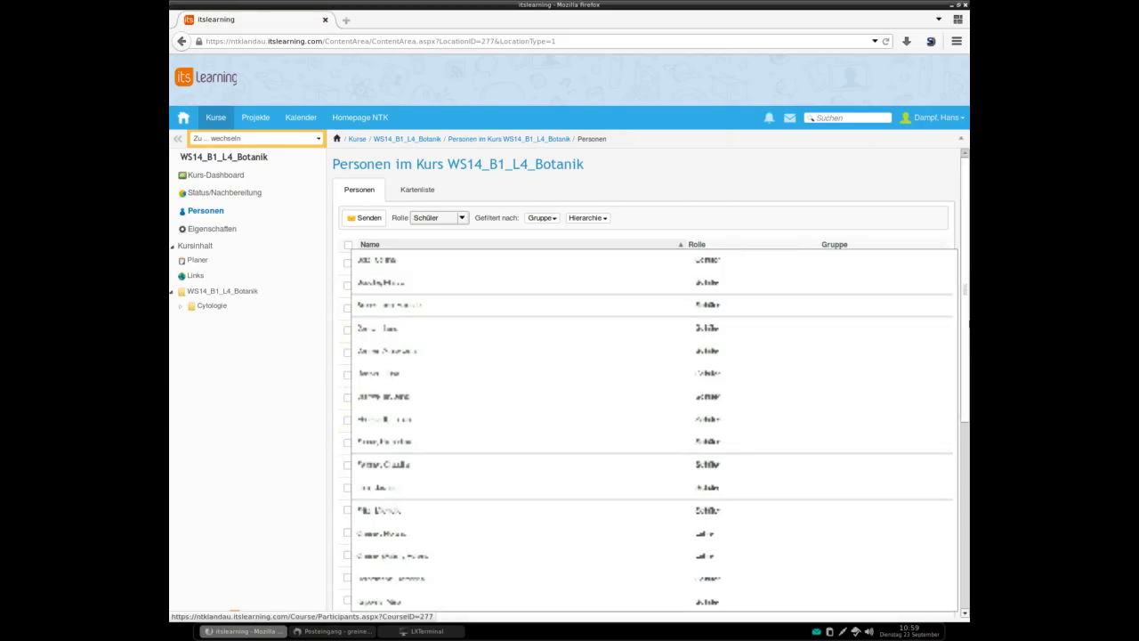
scroll(961, 260, "down", 3)
scroll(961, 260, "up", 3)
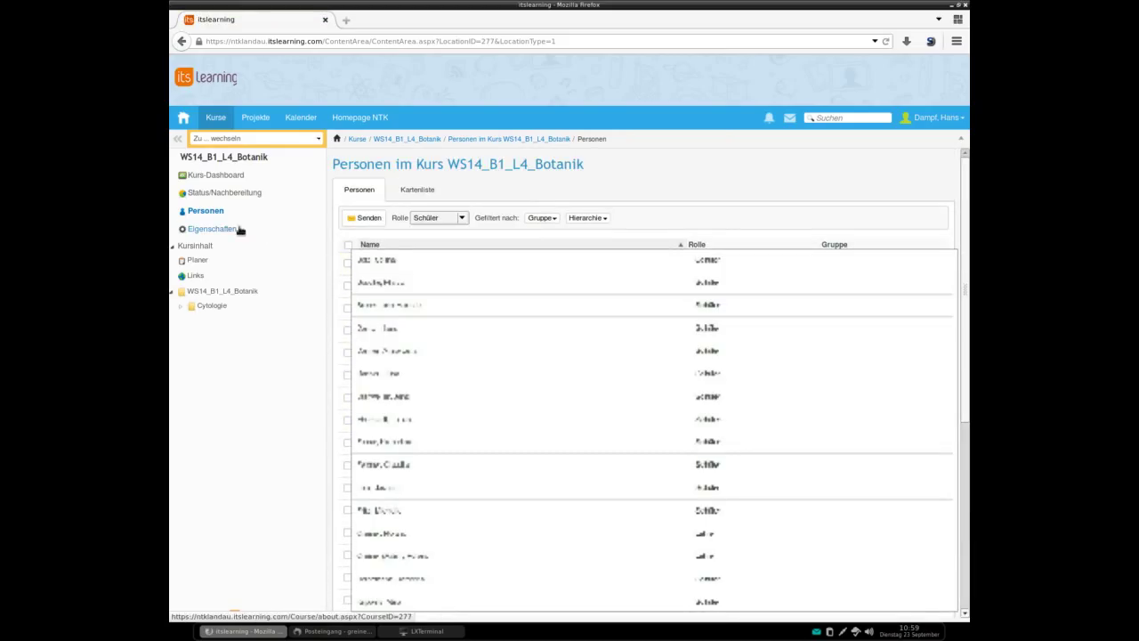
Step: Select the first three students in the list and start a new message to them
left_click(347, 263)
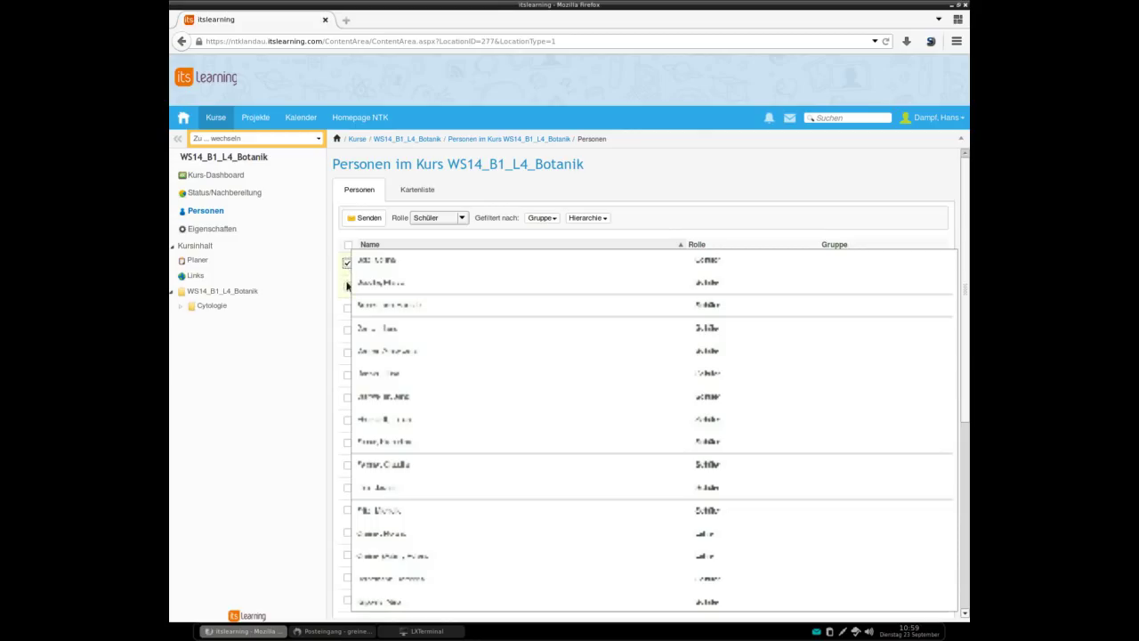
left_click(347, 285)
left_click(347, 308)
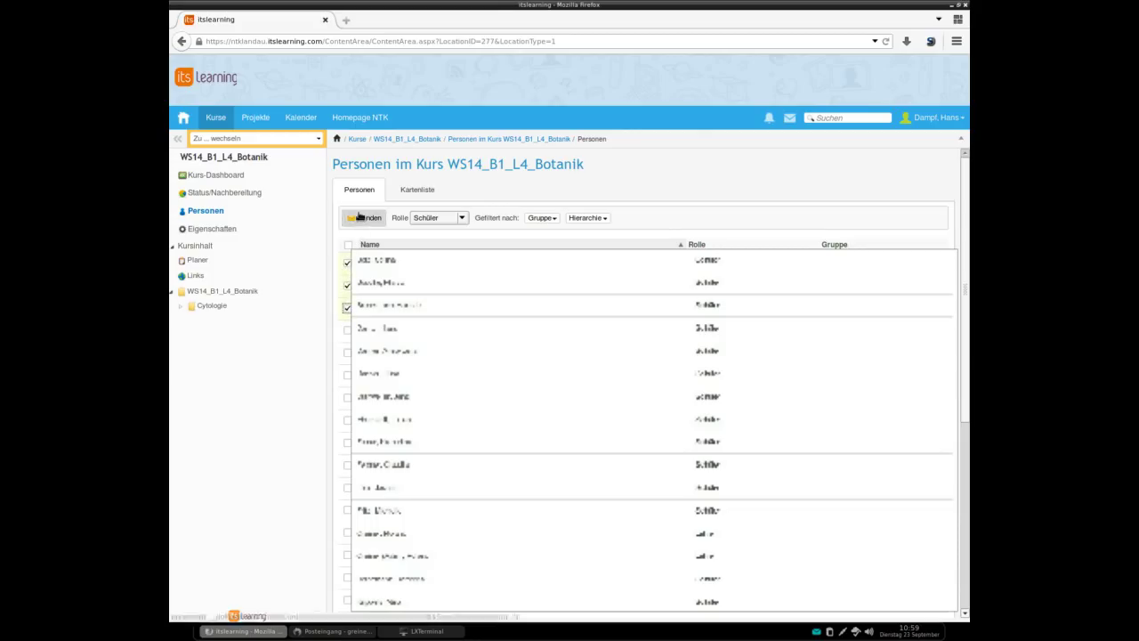
left_click(362, 217)
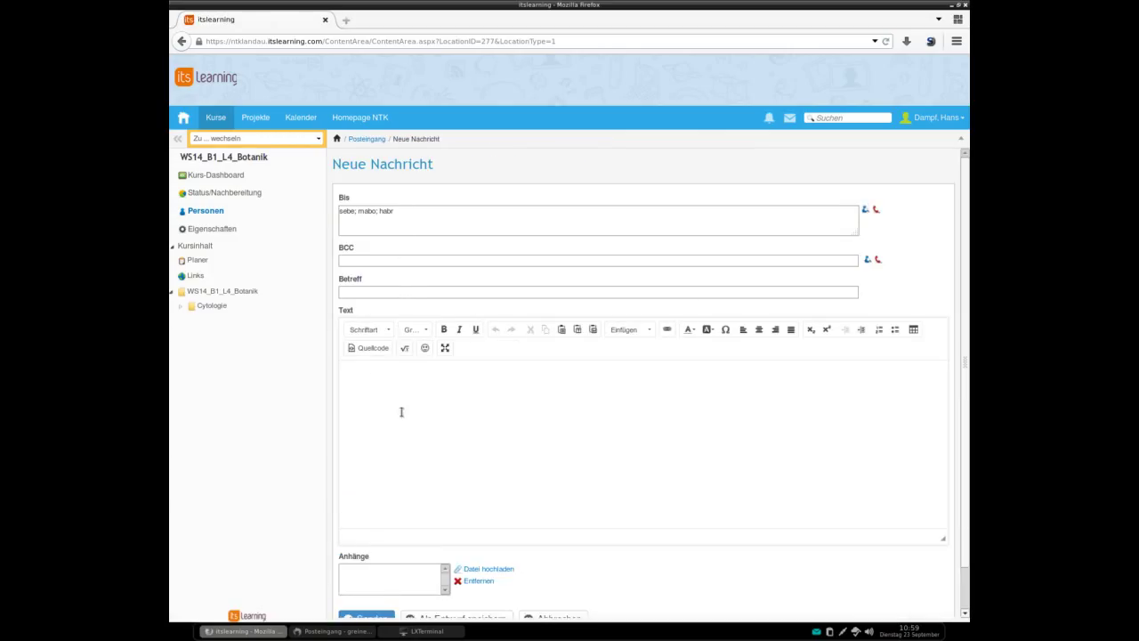
Step: Enter "xcvyadf" as the message text, then cancel the message and leave the page without sending
left_click(392, 374)
left_click_drag(404, 210, 342, 230)
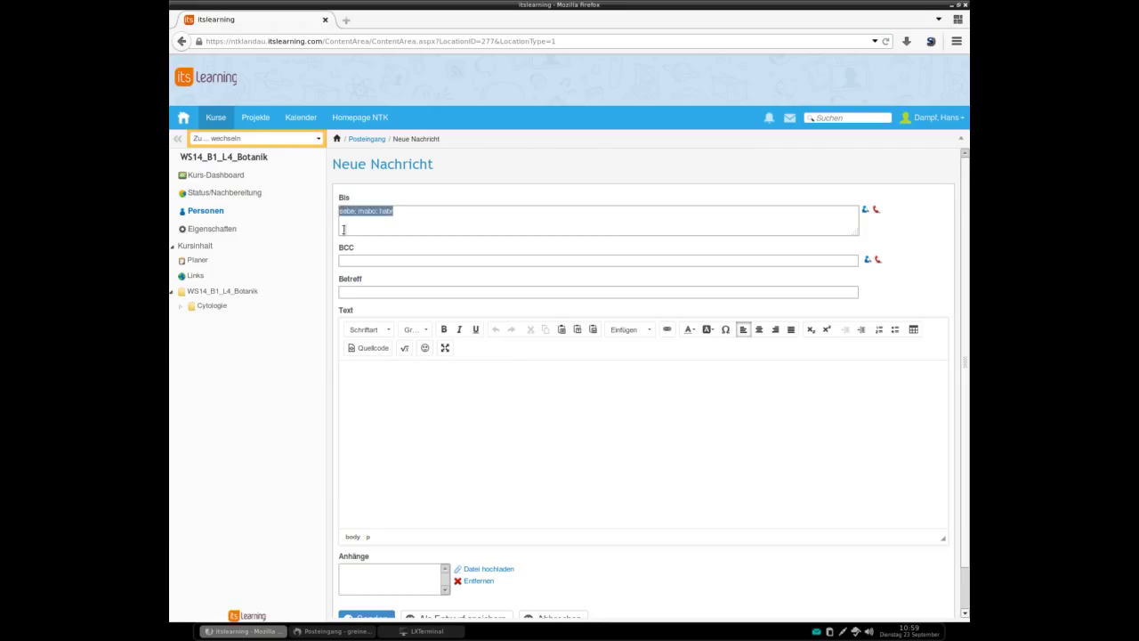
left_click(385, 292)
left_click(383, 389)
type("xcvyadf")
scroll(440, 512, "down", 1)
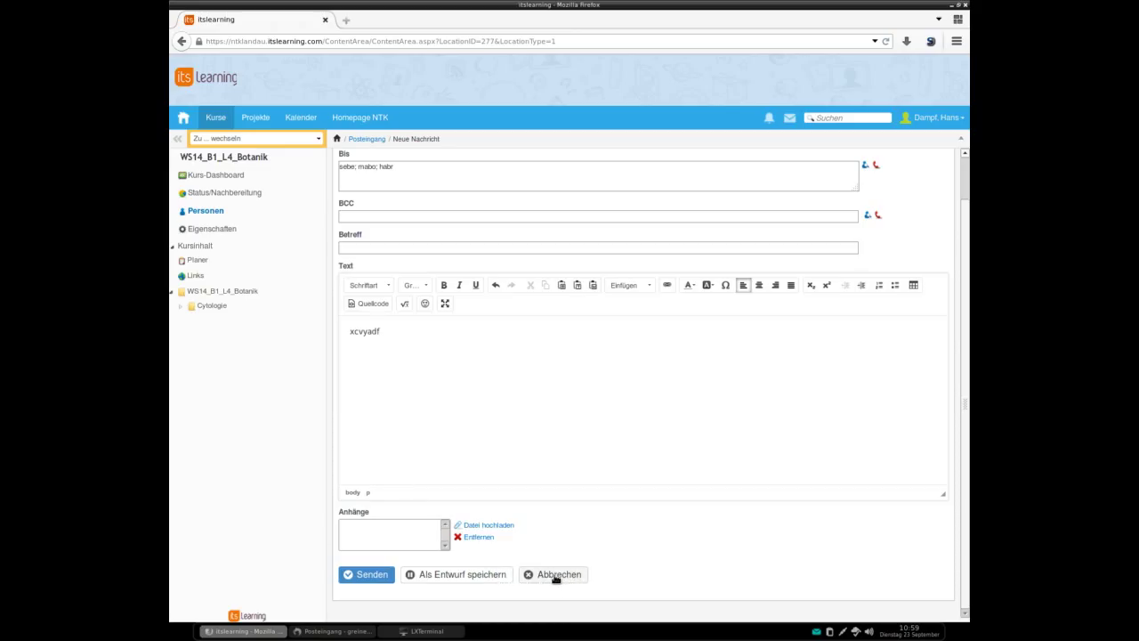
left_click(556, 576)
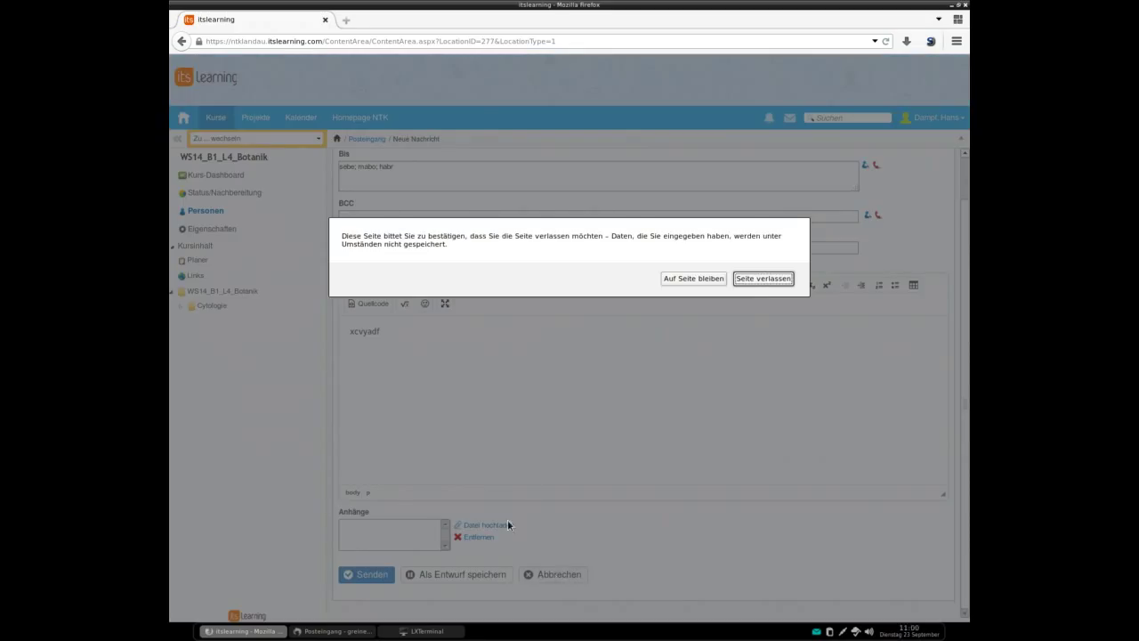
left_click(750, 281)
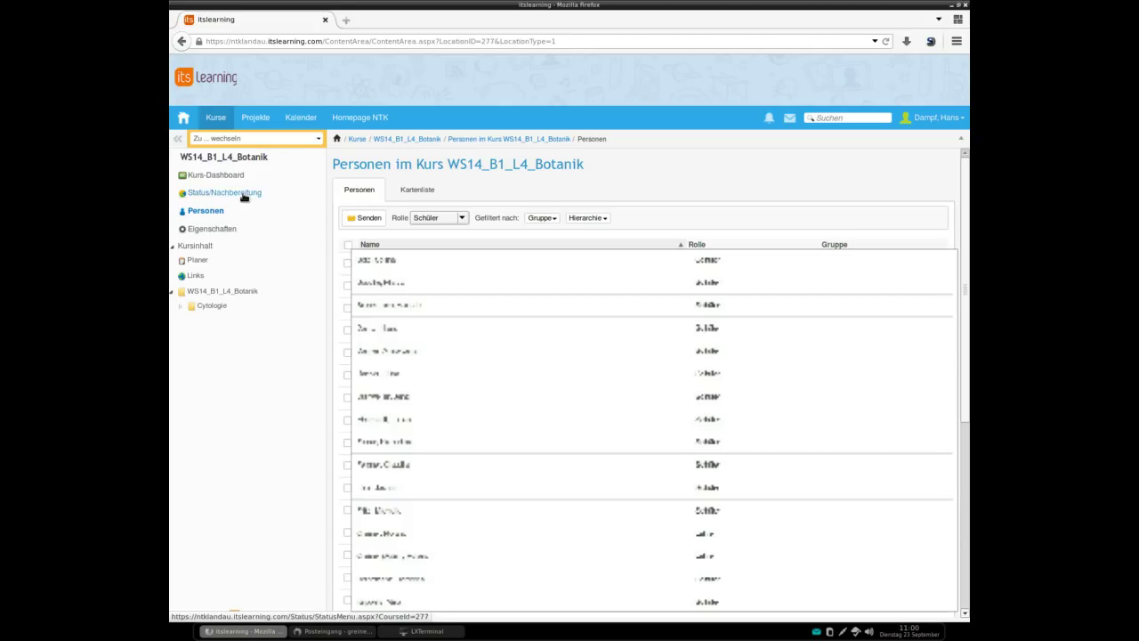
Step: View the student's assessment entry under Status/Nachbereitung and the contents of the course's Cytologie folder
left_click(242, 193)
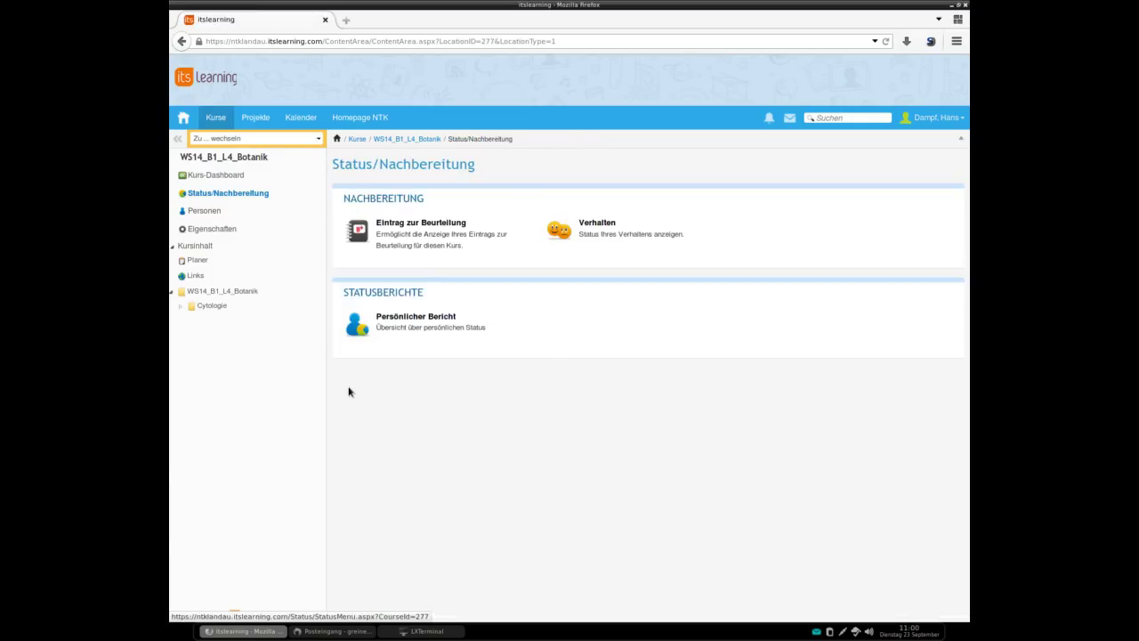
left_click(442, 239)
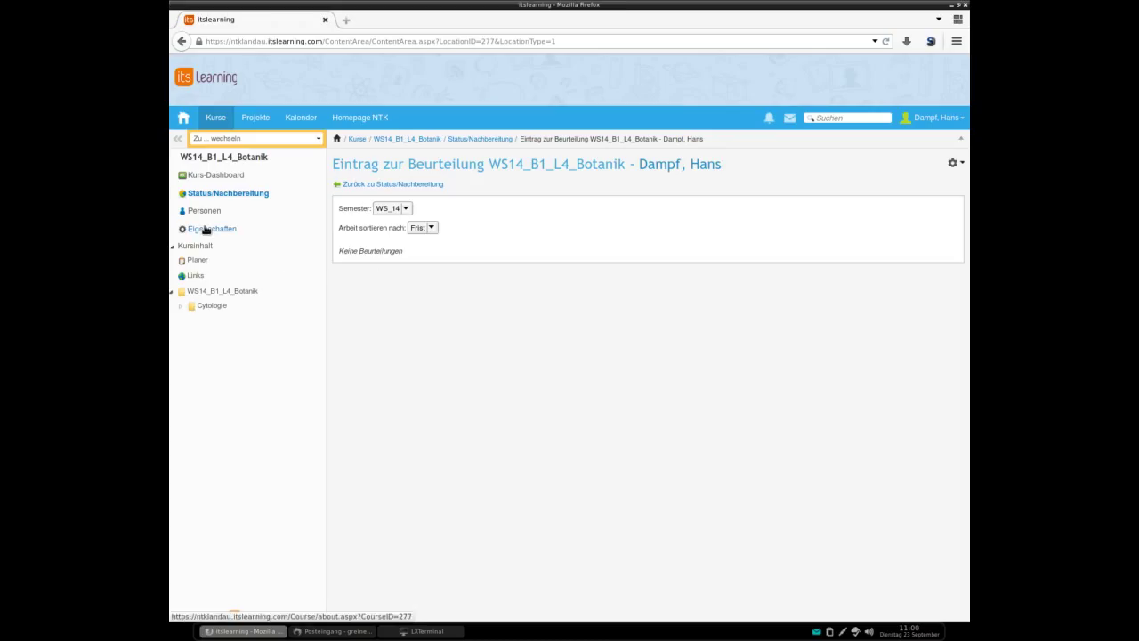
left_click(218, 307)
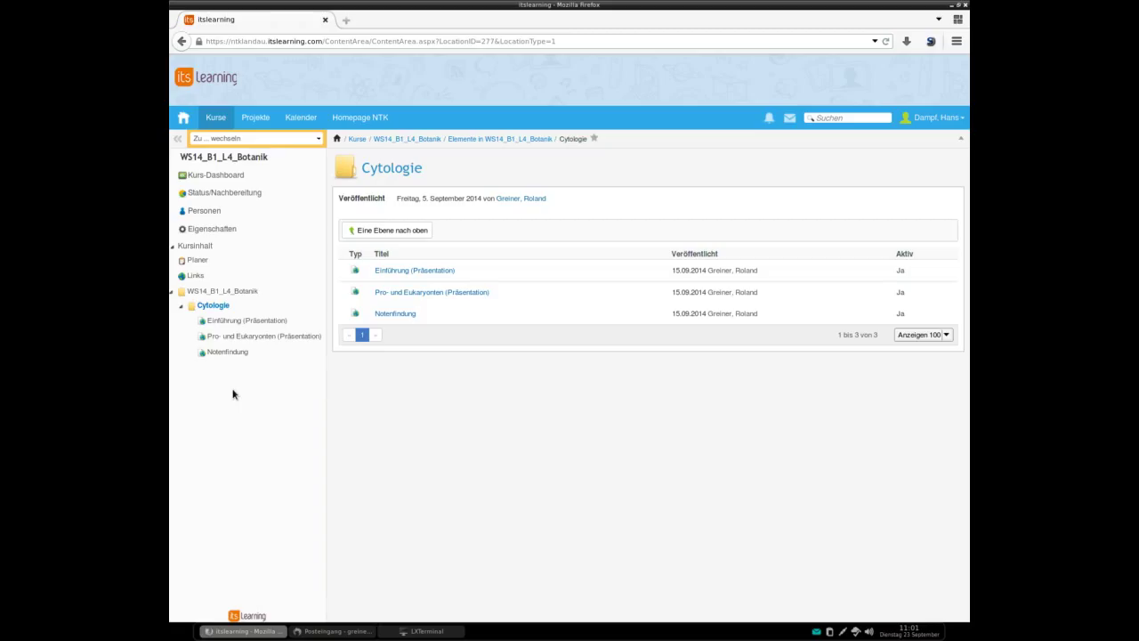
Step: Open the course planner, display all lessons with the option Alle, and collapse the Cytologie folder in the course tree
left_click(198, 260)
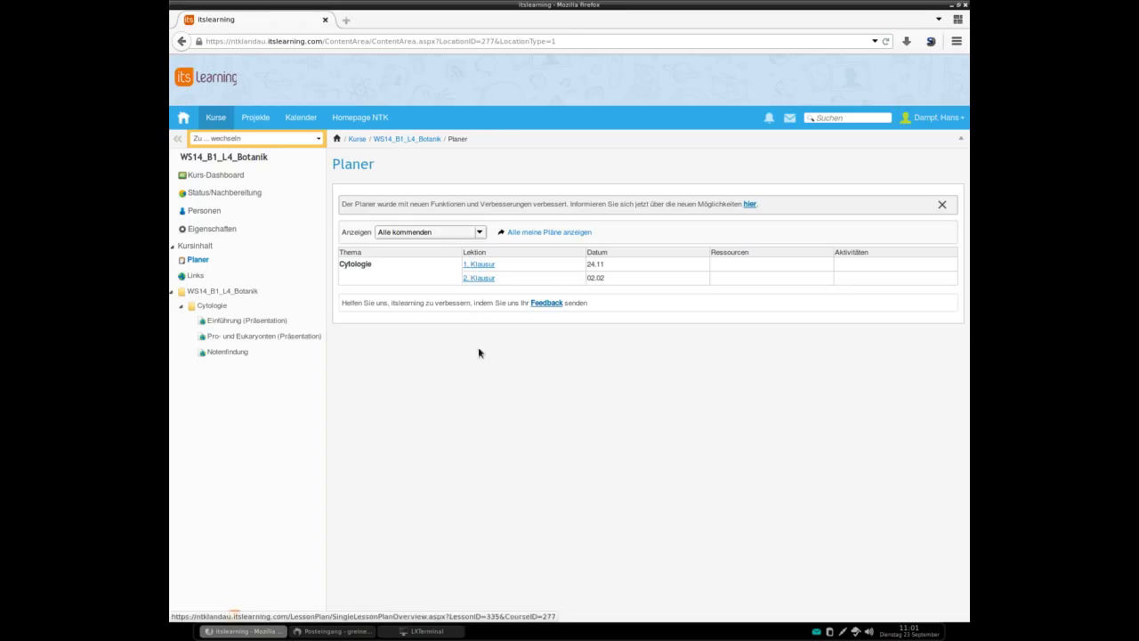
left_click(471, 233)
left_click(470, 234)
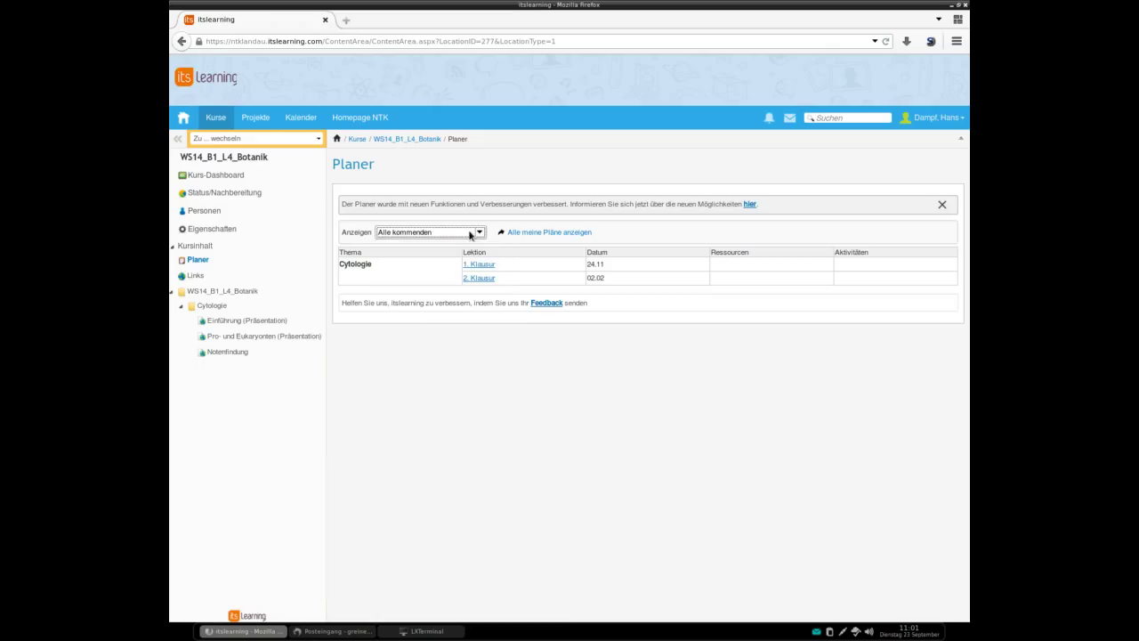
left_click(471, 233)
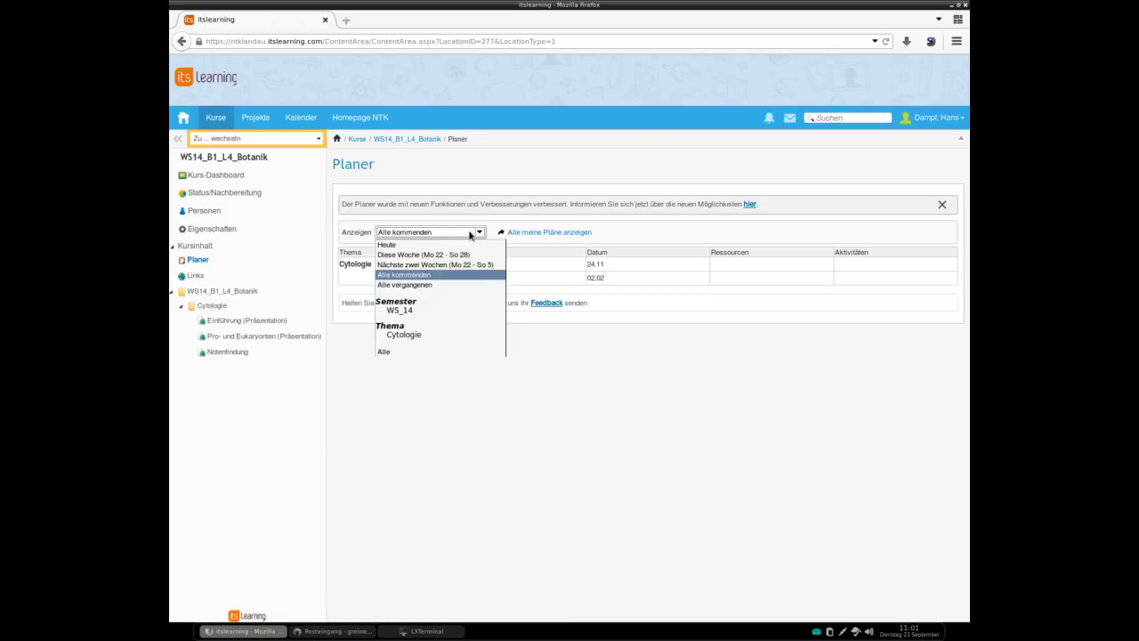
left_click(400, 352)
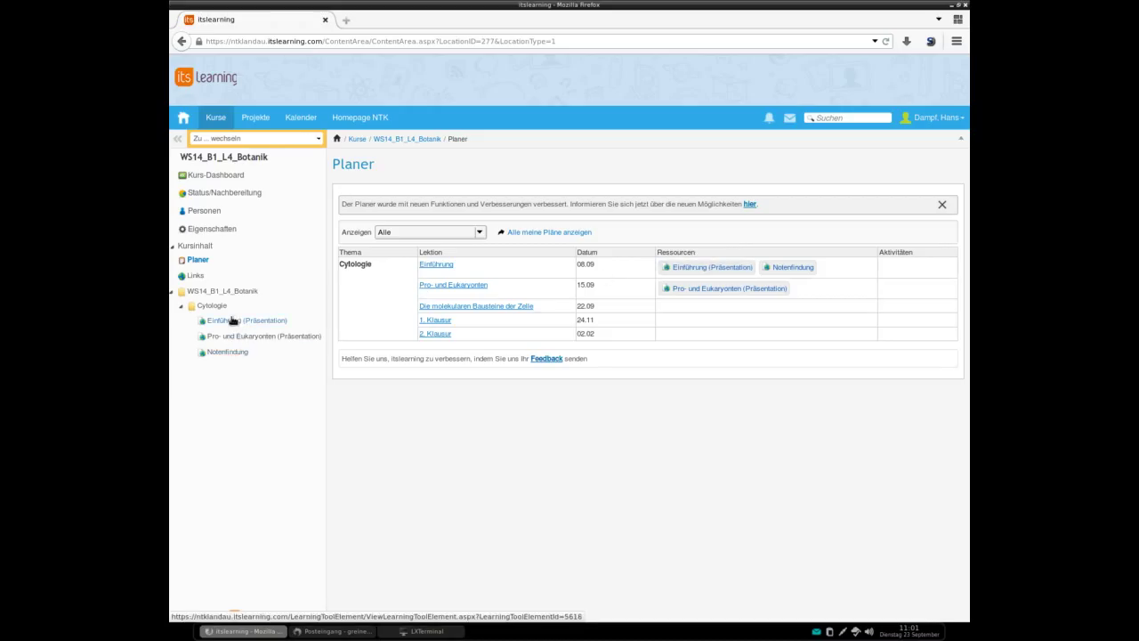
left_click(182, 308)
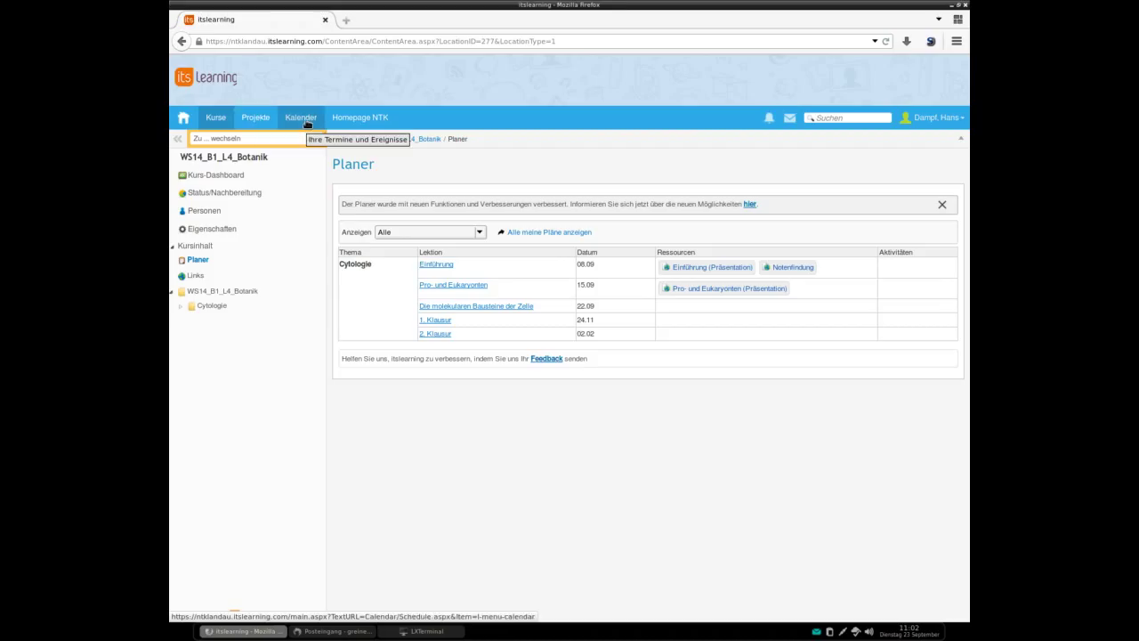
Step: Open the inbox of the internal messages and bring it up again from the message overview
left_click(790, 118)
left_click(712, 146)
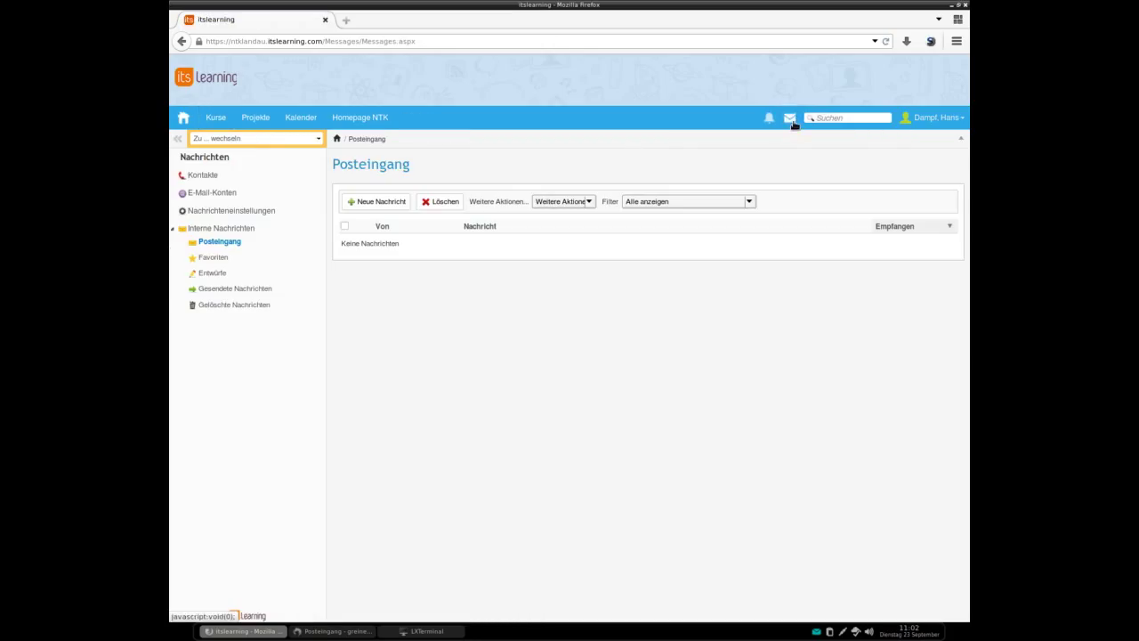
left_click(791, 121)
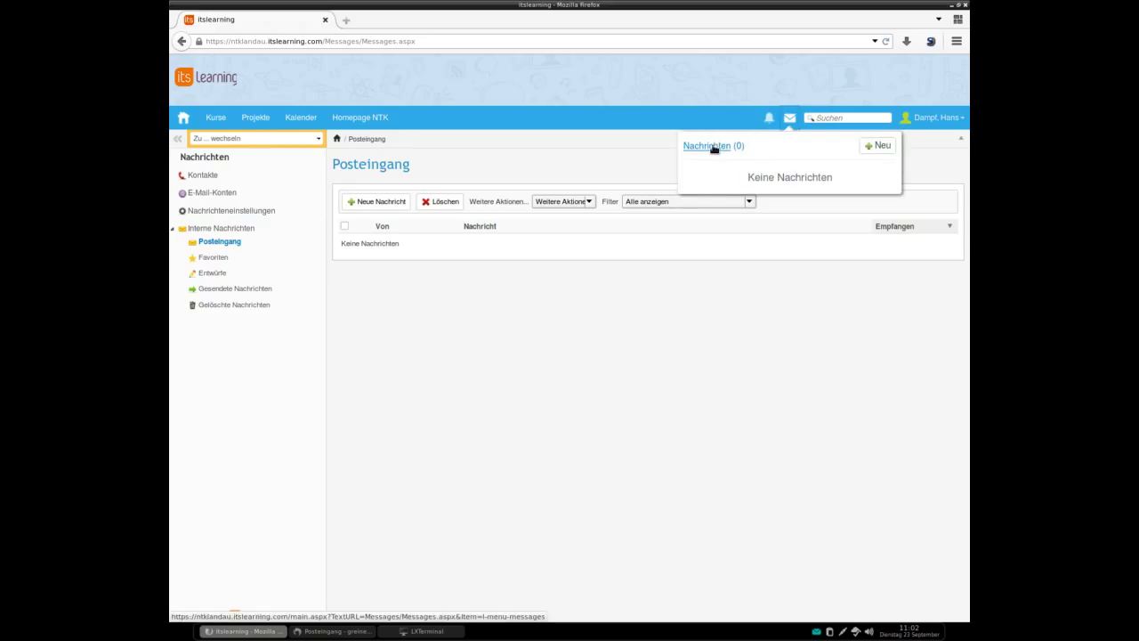
left_click(714, 146)
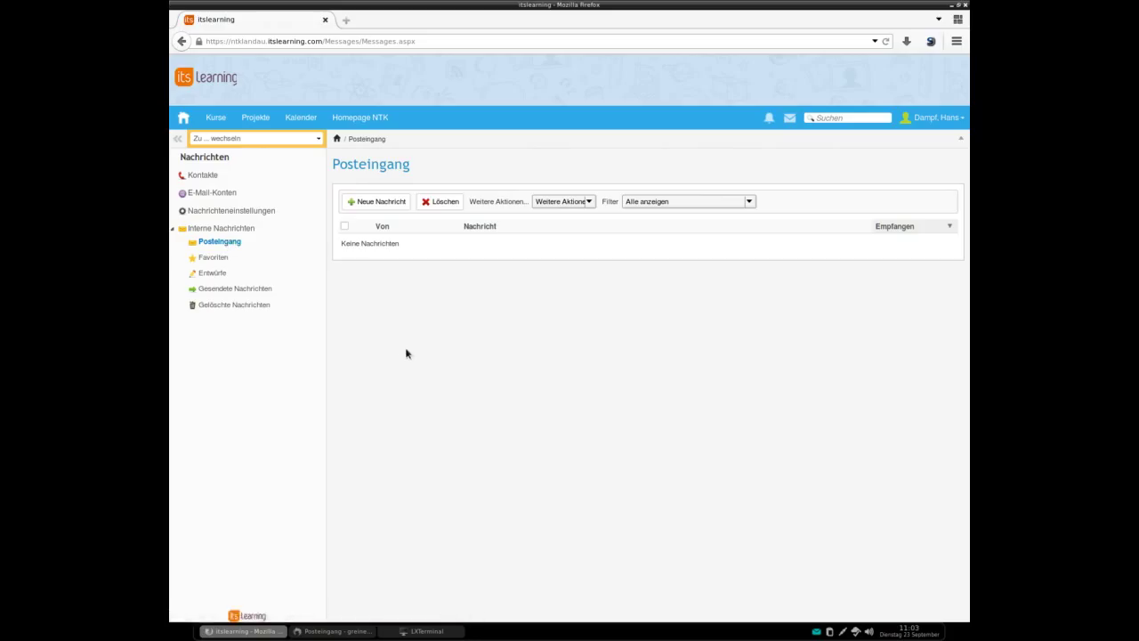
Step: Start a new message and search for a recipient by the teacher's surname, limiting the user search to Angestellter
left_click(371, 203)
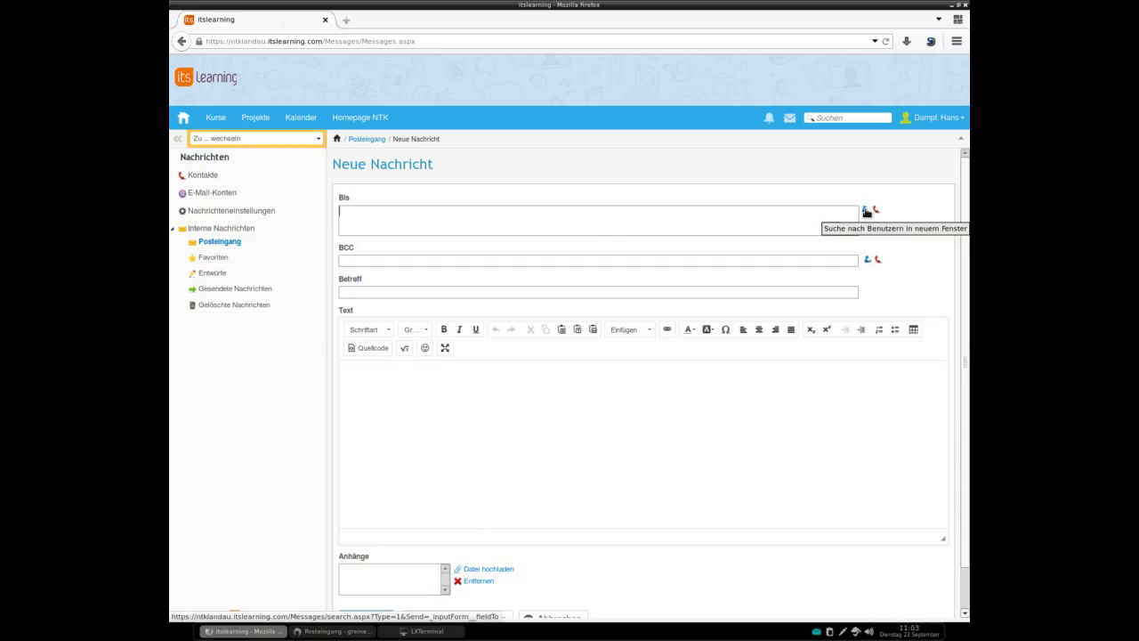
left_click(865, 211)
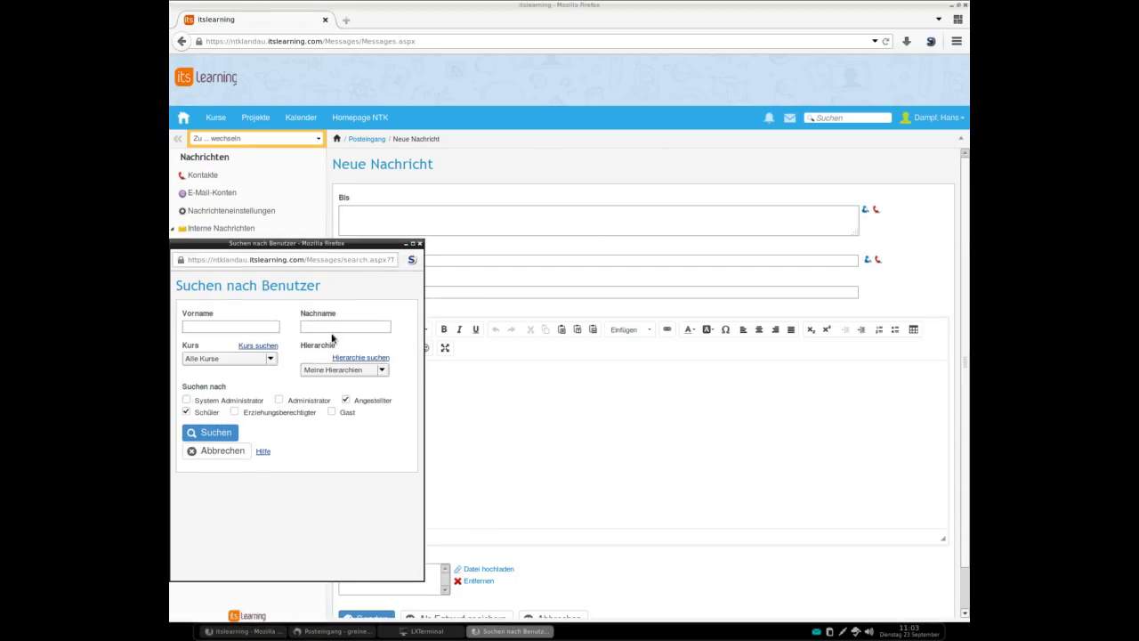
type("greiner")
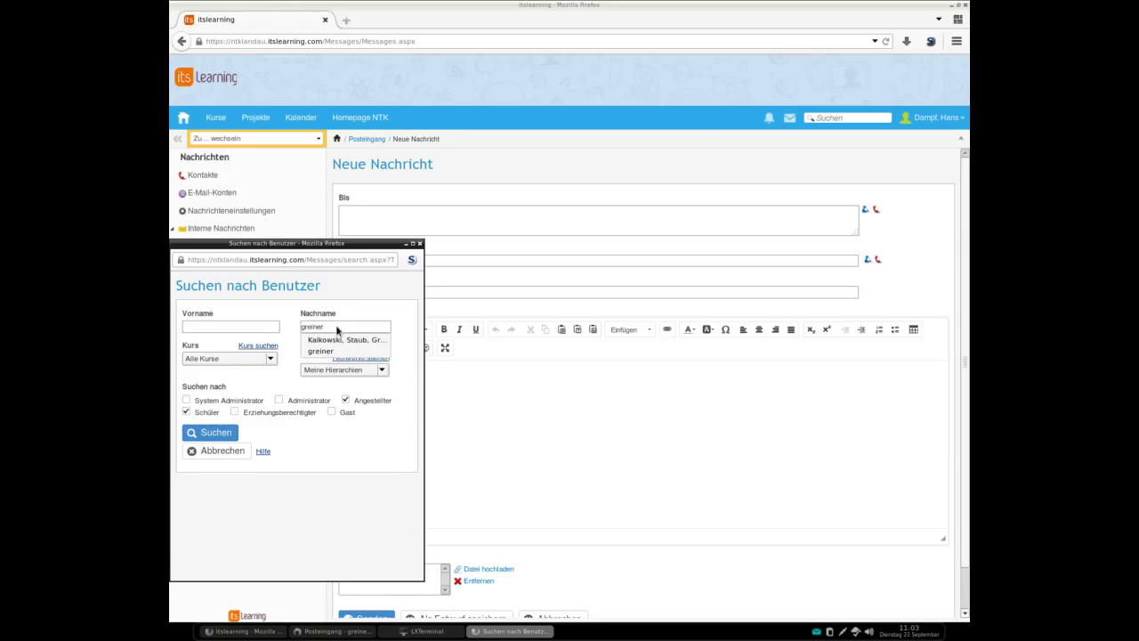
key("Return")
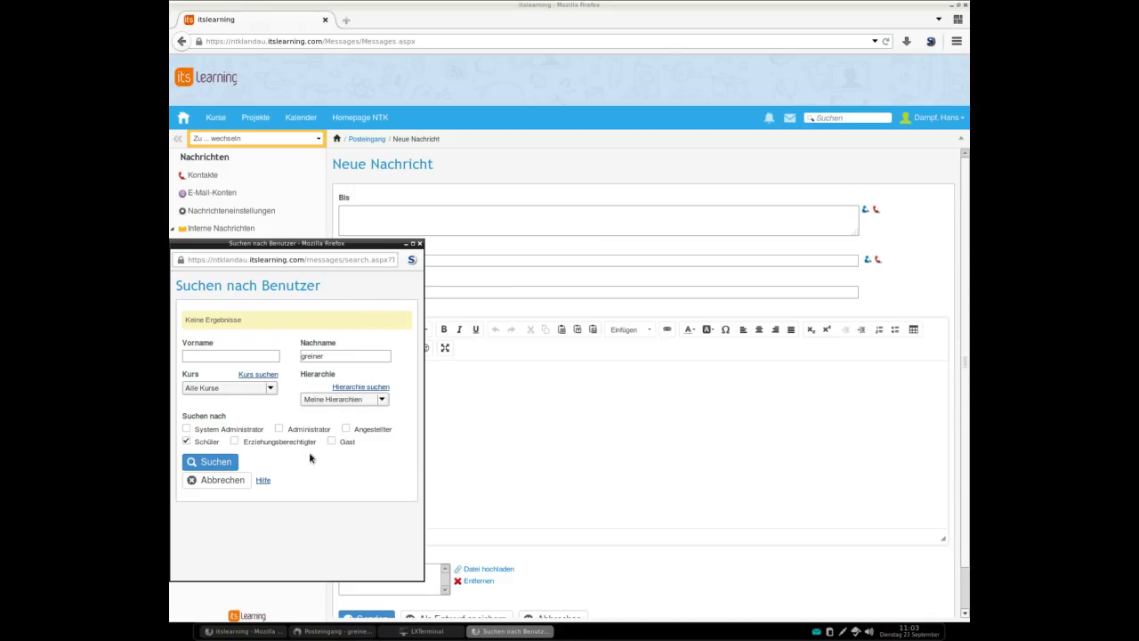
left_click(186, 442)
left_click(233, 464)
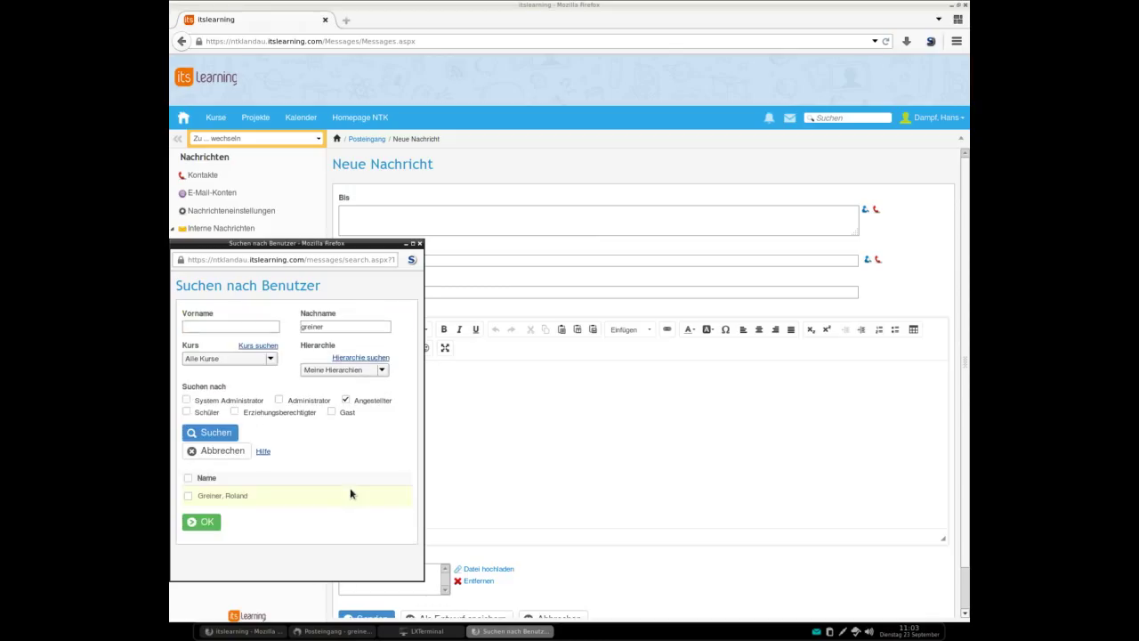
Step: Include Schüler alongside Angestellter in the recipient search and select the entered surname for replacement
double_click(343, 327)
left_click(186, 412)
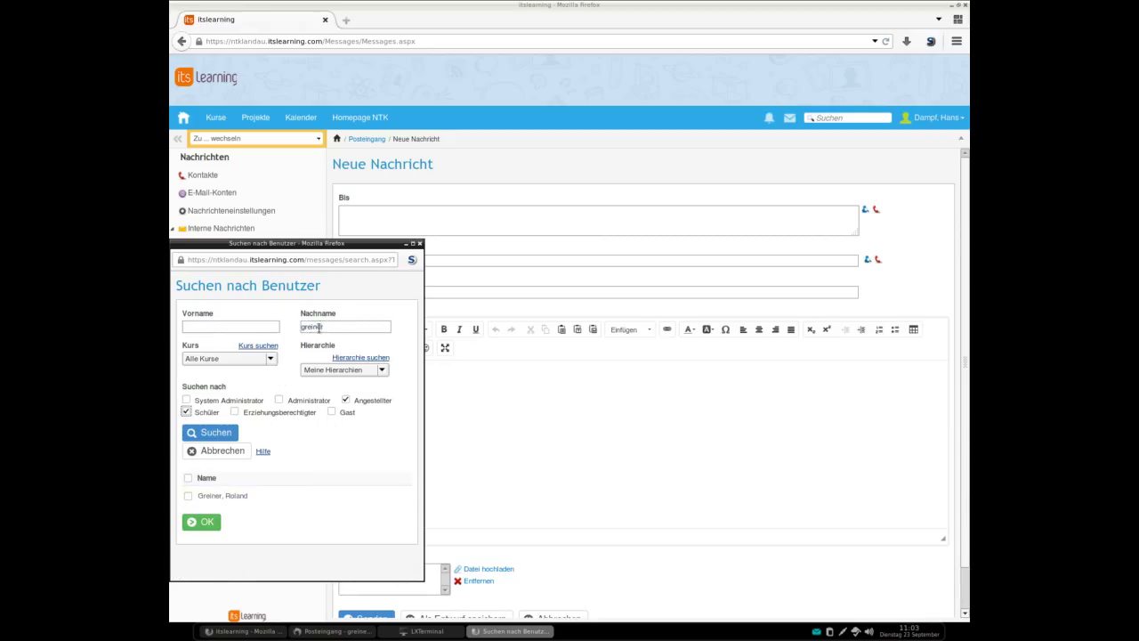